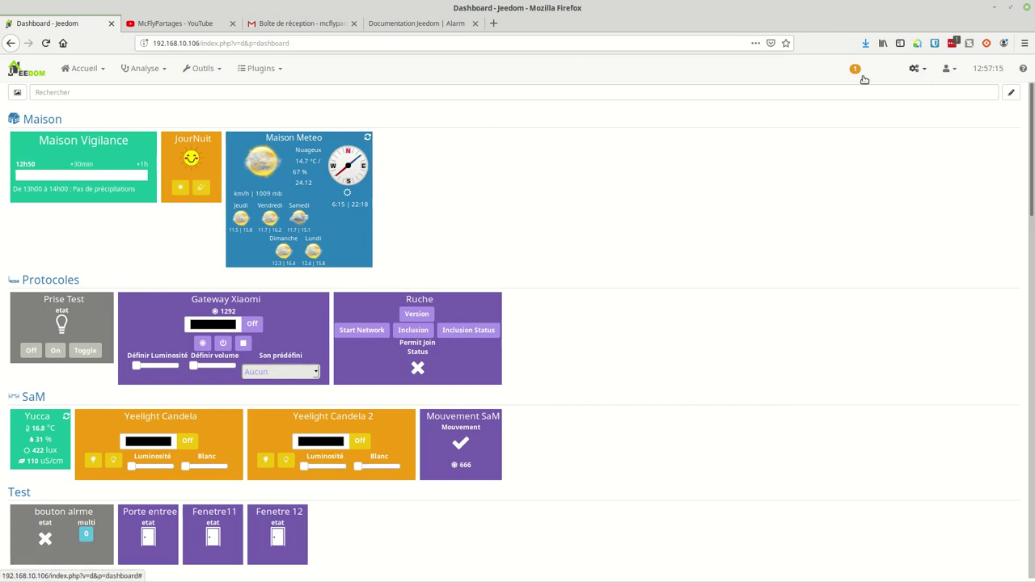
# Consult the start of the Alarm plugin documentation and open the Jeedom Market from it in a separate tab
pyautogui.click(434, 32)
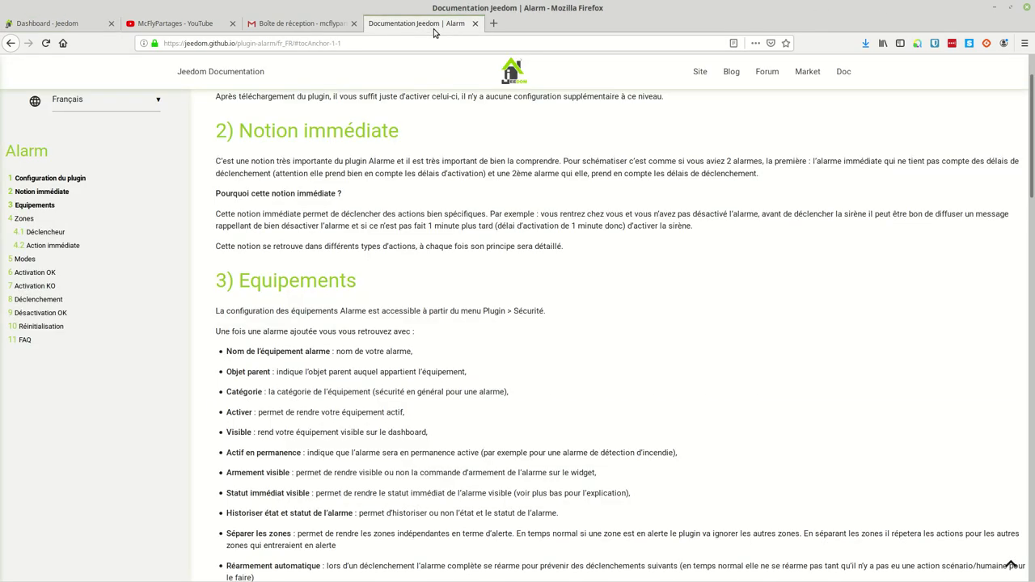
pyautogui.scroll(2, 377, 232)
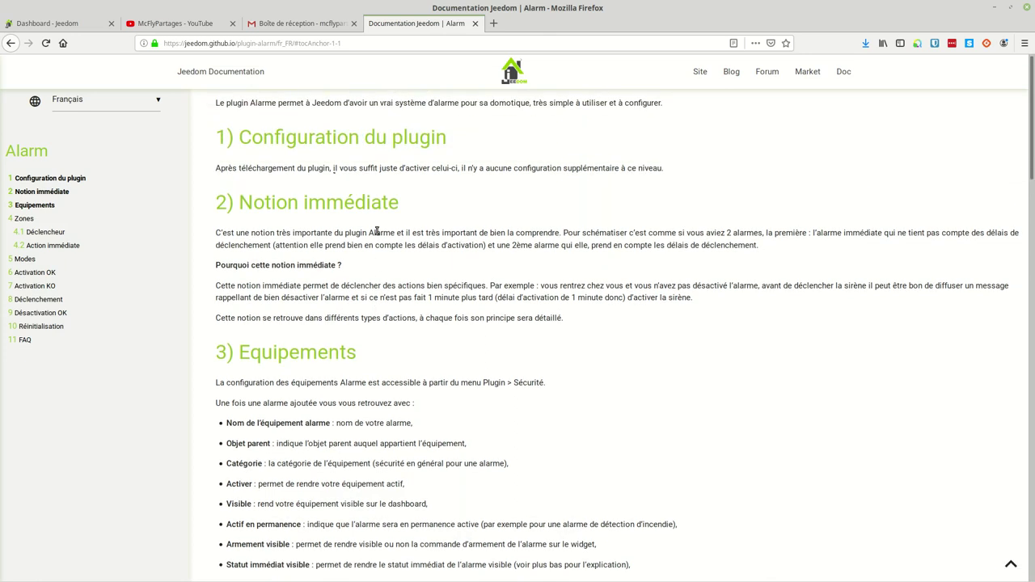
pyautogui.rightClick(804, 78)
pyautogui.click(812, 91)
pyautogui.click(538, 24)
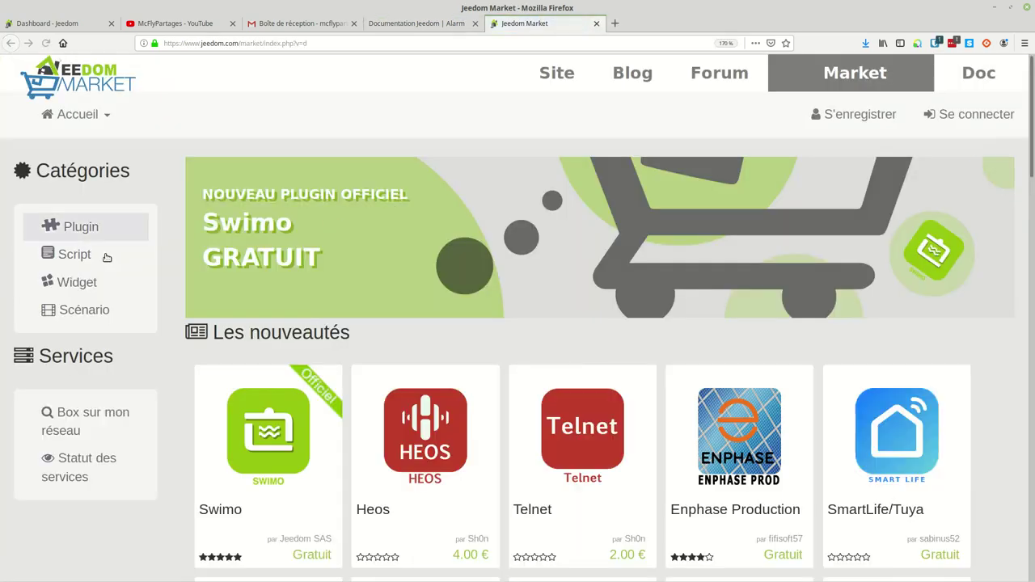
# Search the market's plugins for "alarme" and look through the results to the official Alarme plugin
pyautogui.click(81, 227)
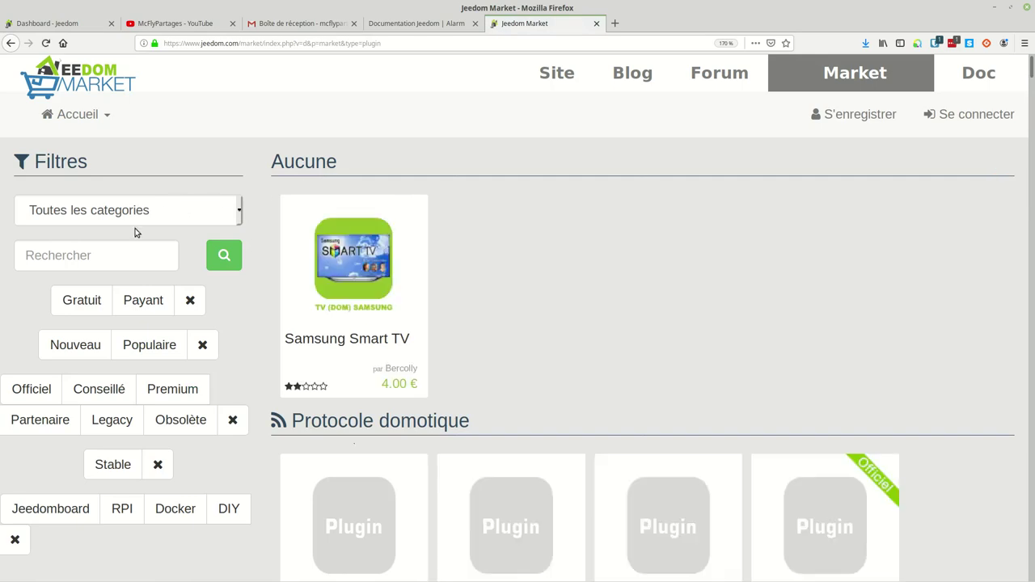
pyautogui.click(110, 254)
pyautogui.write('alarme')
pyautogui.press('Return')
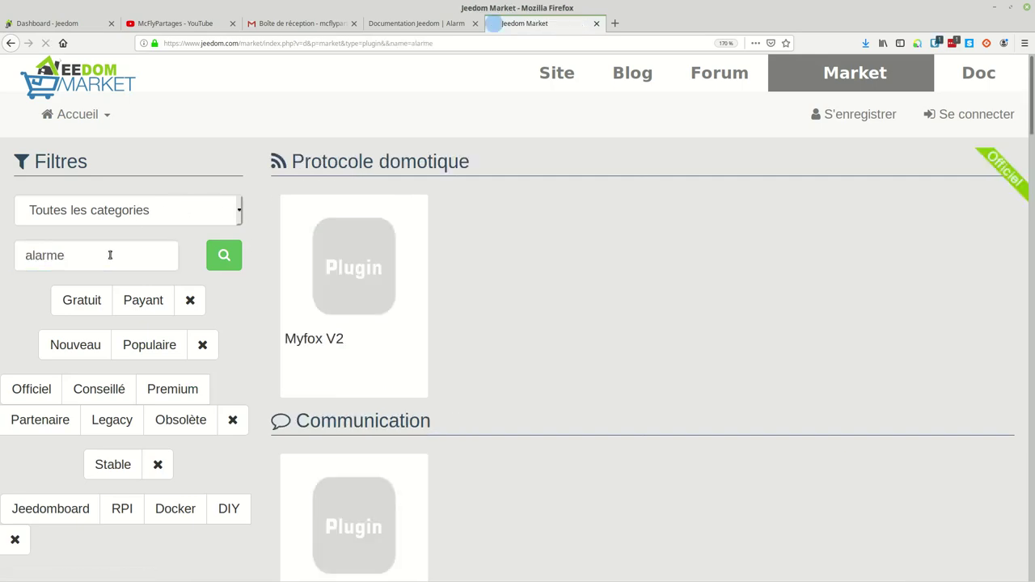
pyautogui.scroll(-3, 419, 342)
pyautogui.scroll(-12, 442, 322)
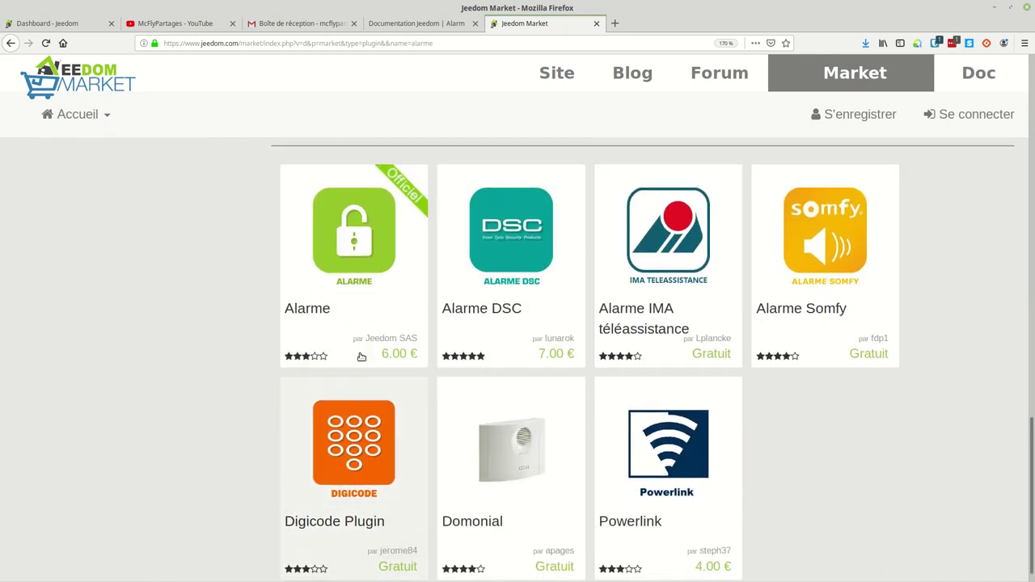
# Return to the Jeedom dashboard and close the Alarm documentation and Jeedom Market pages
pyautogui.click(425, 24)
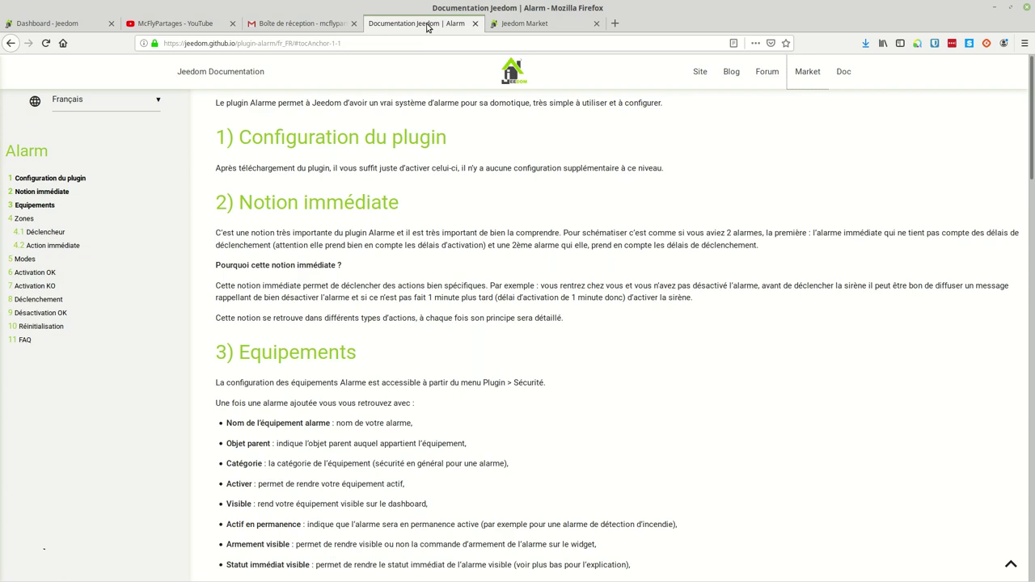
pyautogui.click(45, 27)
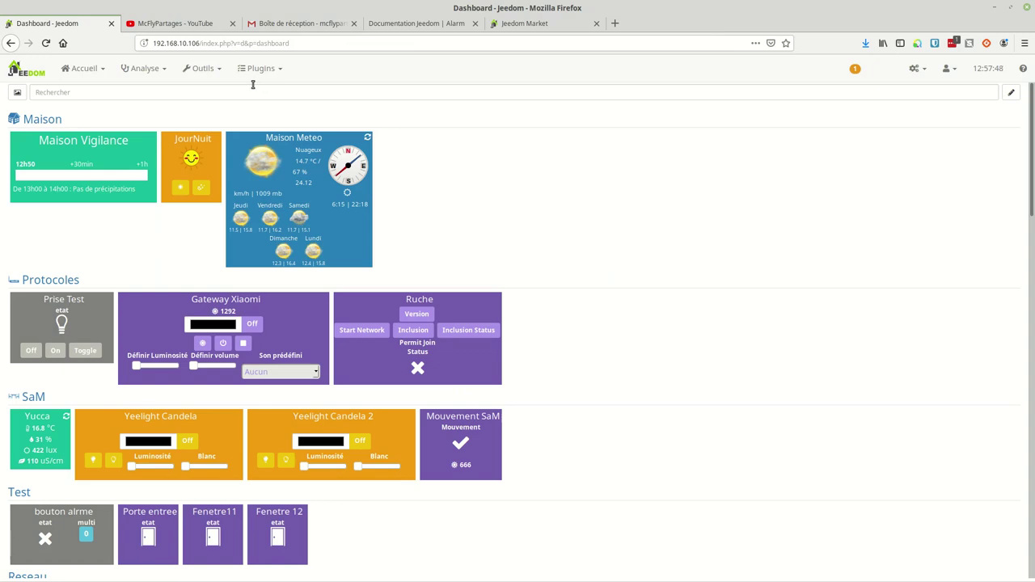
pyautogui.click(472, 25)
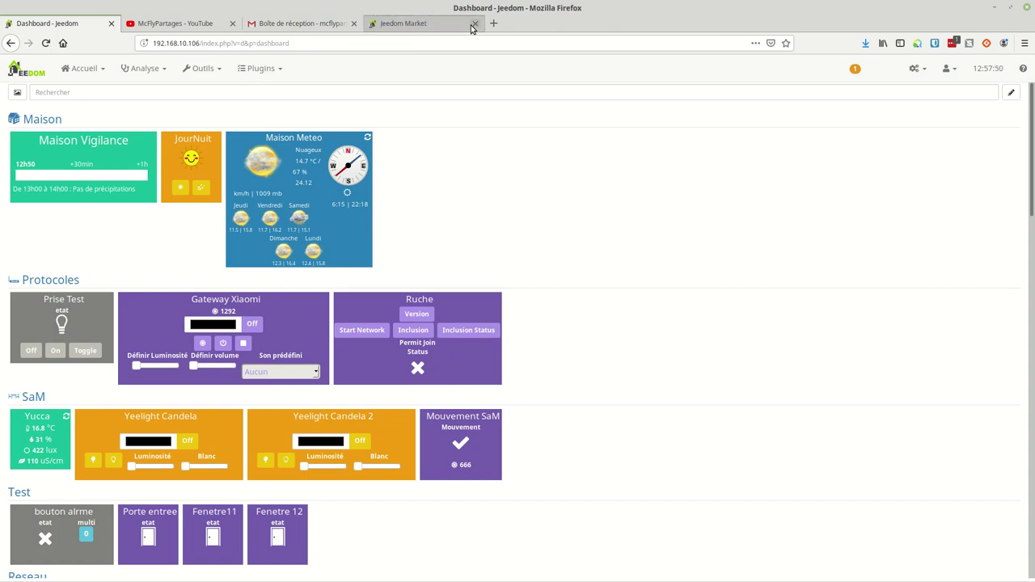
pyautogui.click(473, 25)
# Create a new scenario named "Gateway Alerte" in the scenario management page
pyautogui.click(206, 70)
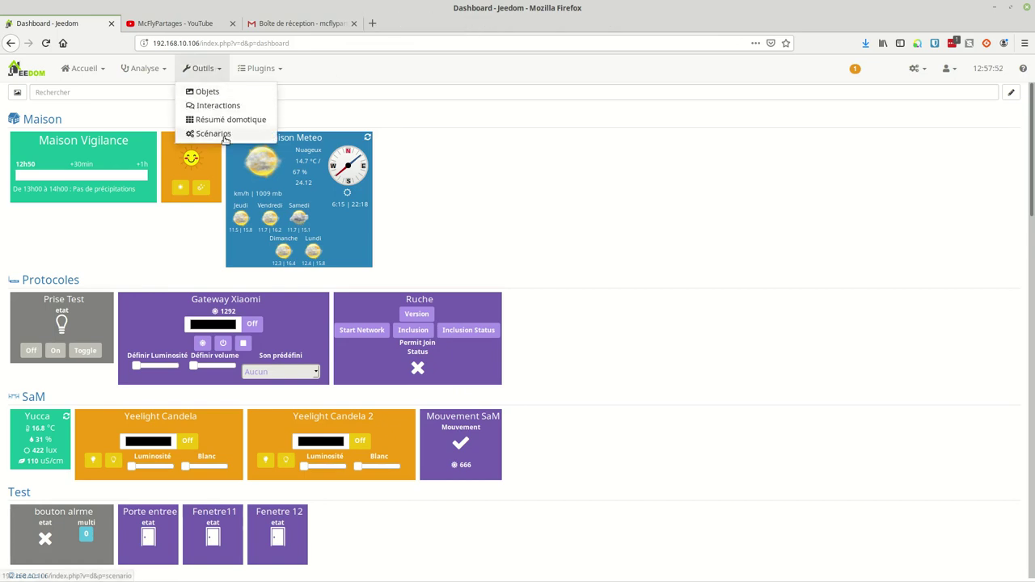
pyautogui.click(221, 134)
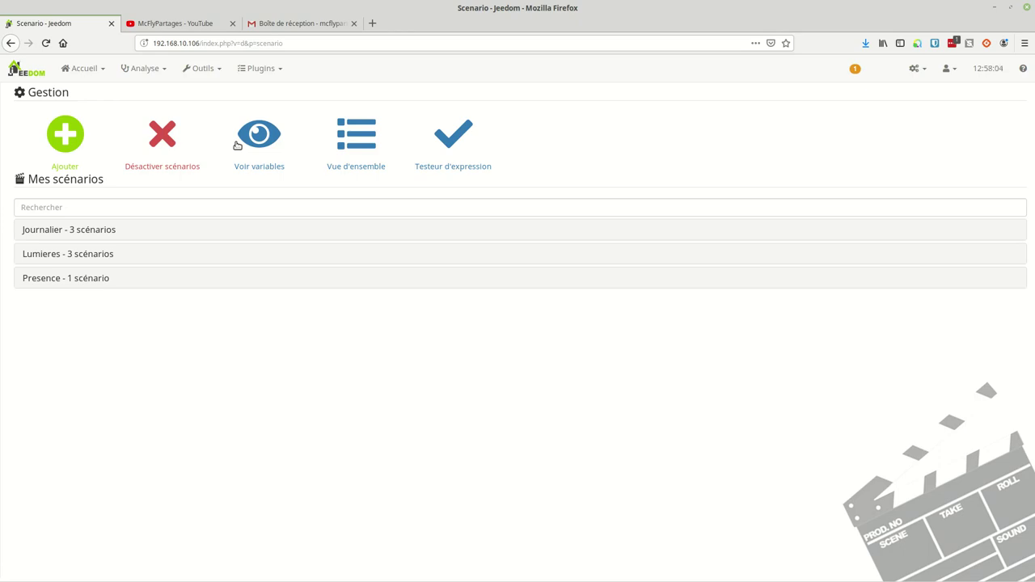
pyautogui.click(60, 137)
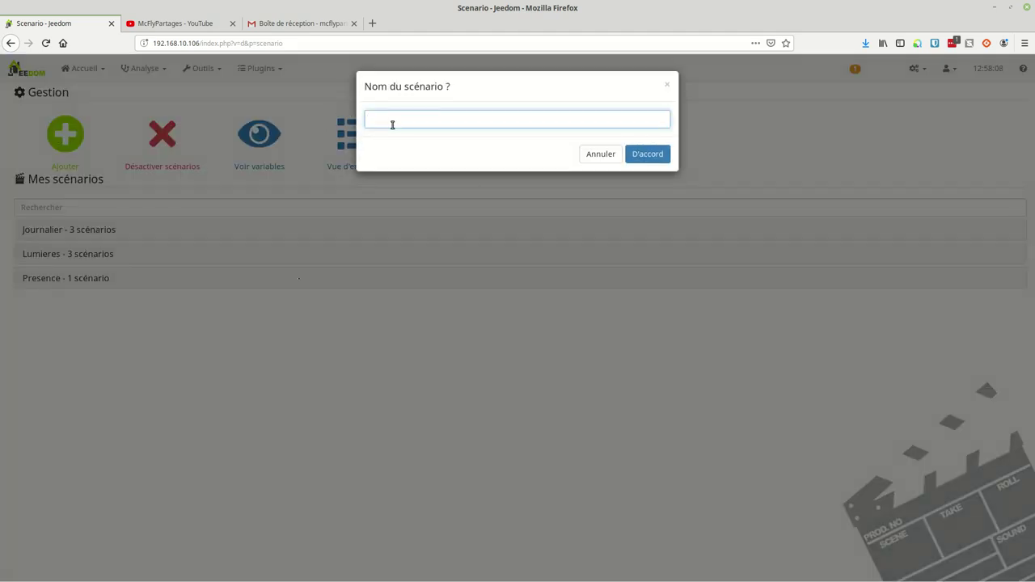
pyautogui.write('Lumiere')
pyautogui.press('BackSpace')
pyautogui.press('BackSpace')
pyautogui.press('BackSpace')
pyautogui.press('BackSpace')
pyautogui.press('BackSpace')
pyautogui.write('Gateway Alerte')
pyautogui.click(635, 154)
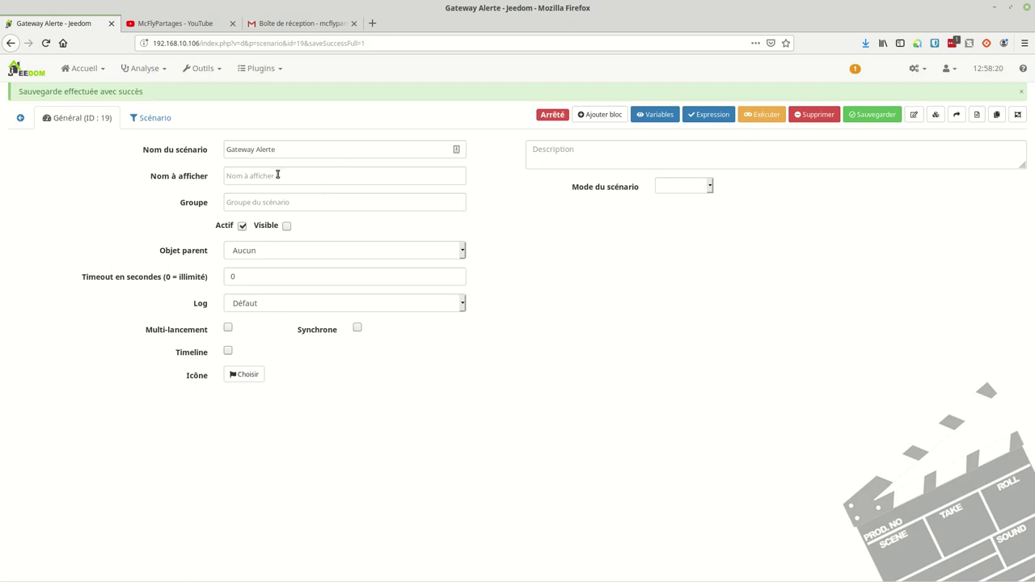
# Assign the scenario to the group "Lumineux" with Maison as parent object, and save it
pyautogui.click(251, 202)
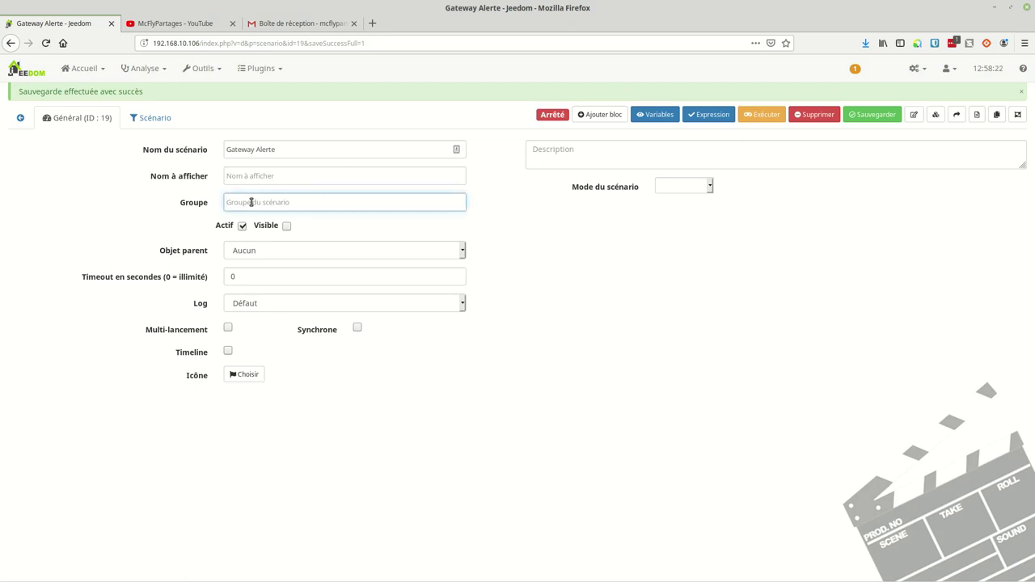
pyautogui.write('Lumi')
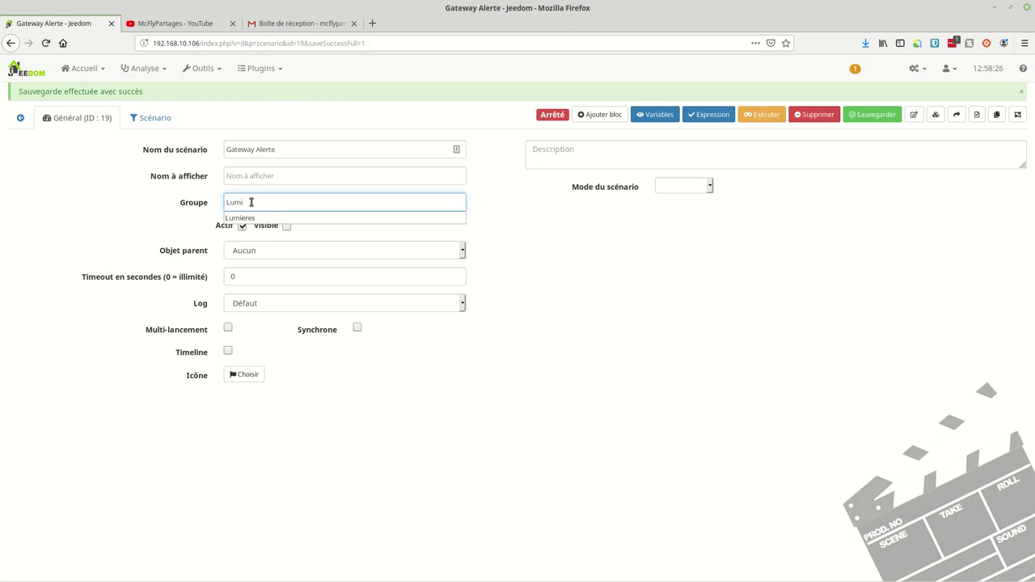
pyautogui.write('neux')
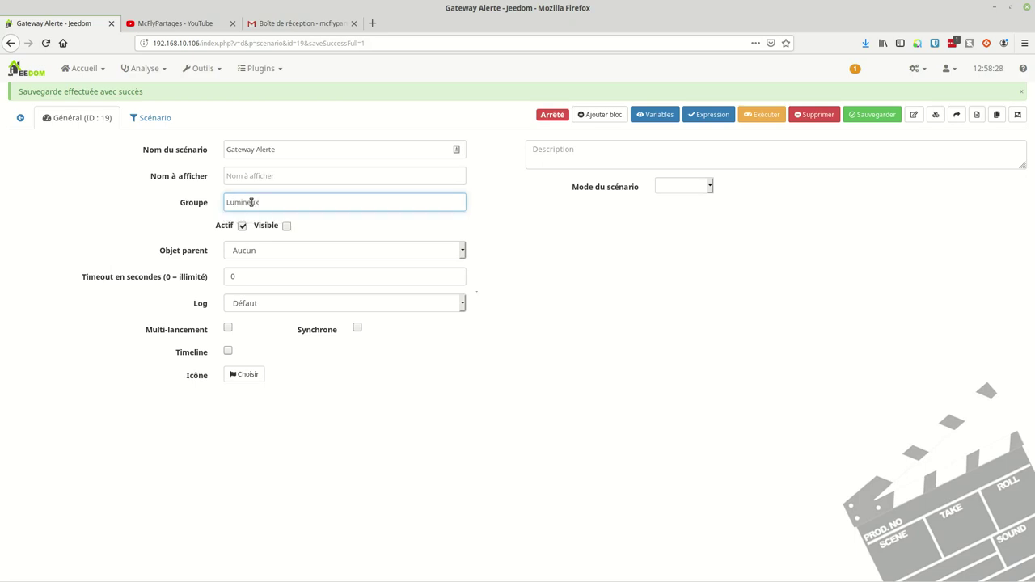
pyautogui.click(246, 251)
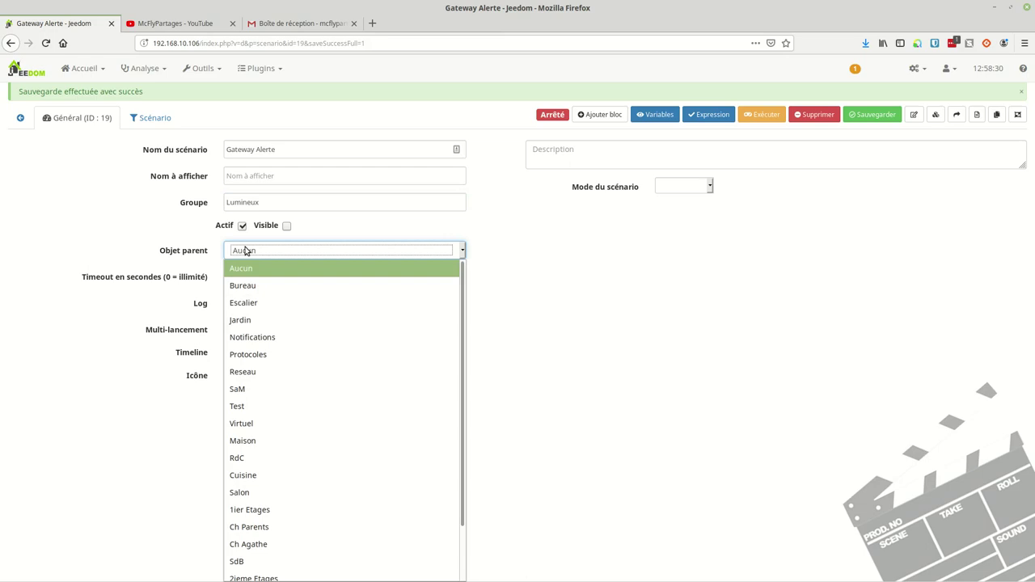
pyautogui.click(266, 440)
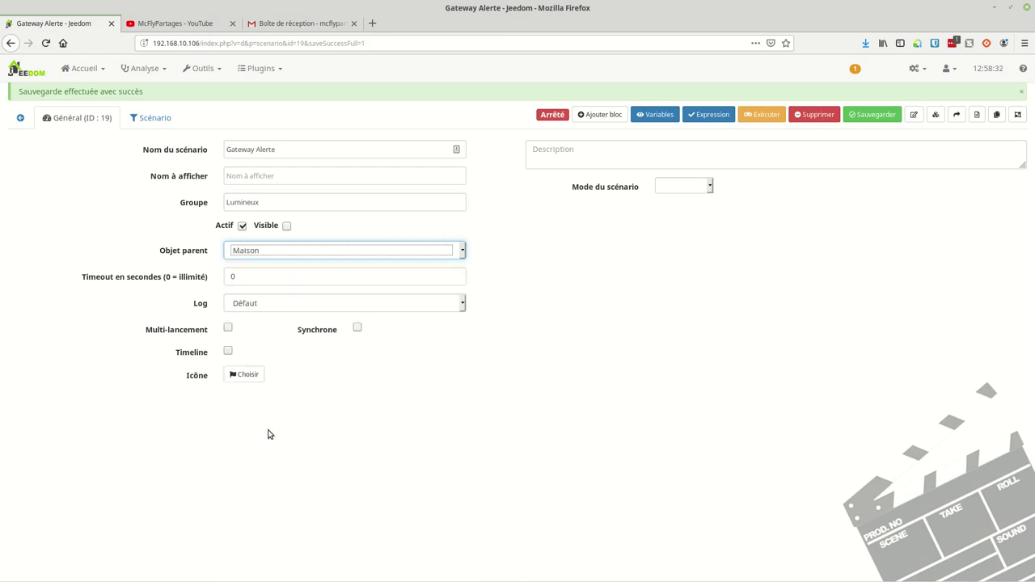
pyautogui.click(685, 188)
pyautogui.click(685, 190)
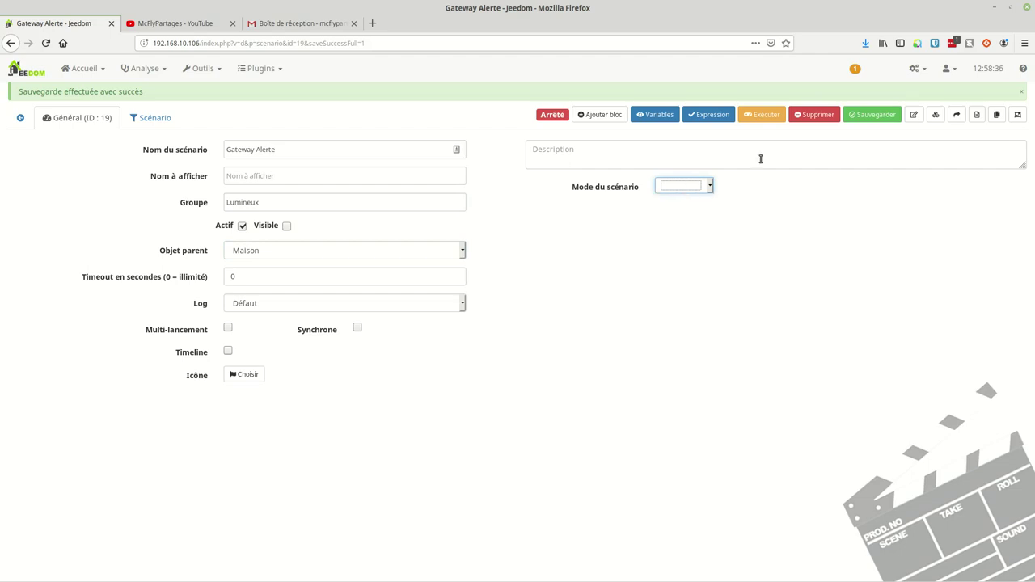
pyautogui.click(879, 114)
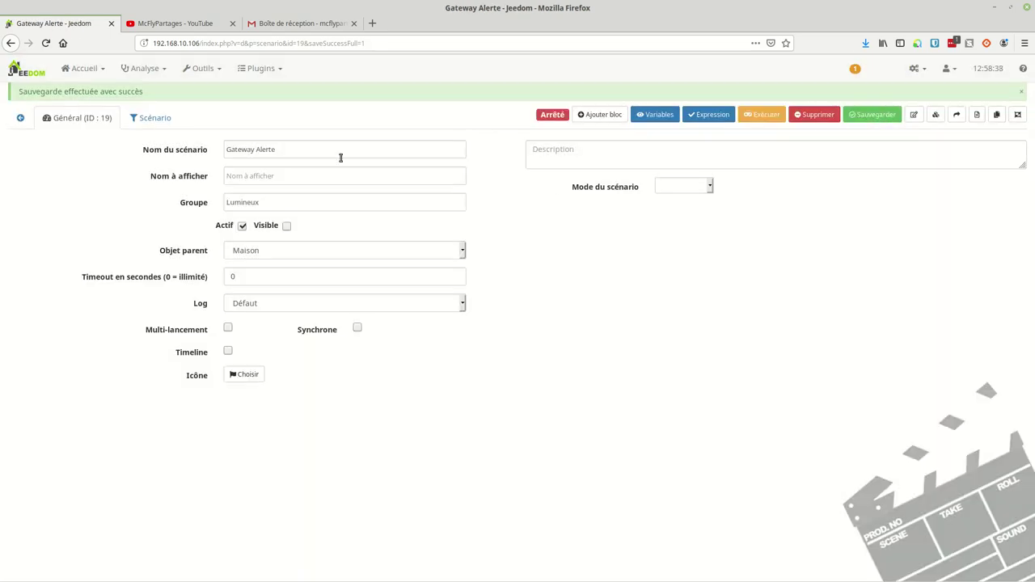
# Add a Boucle block to the scenario's content and set it to run from 1 to 4
pyautogui.click(169, 122)
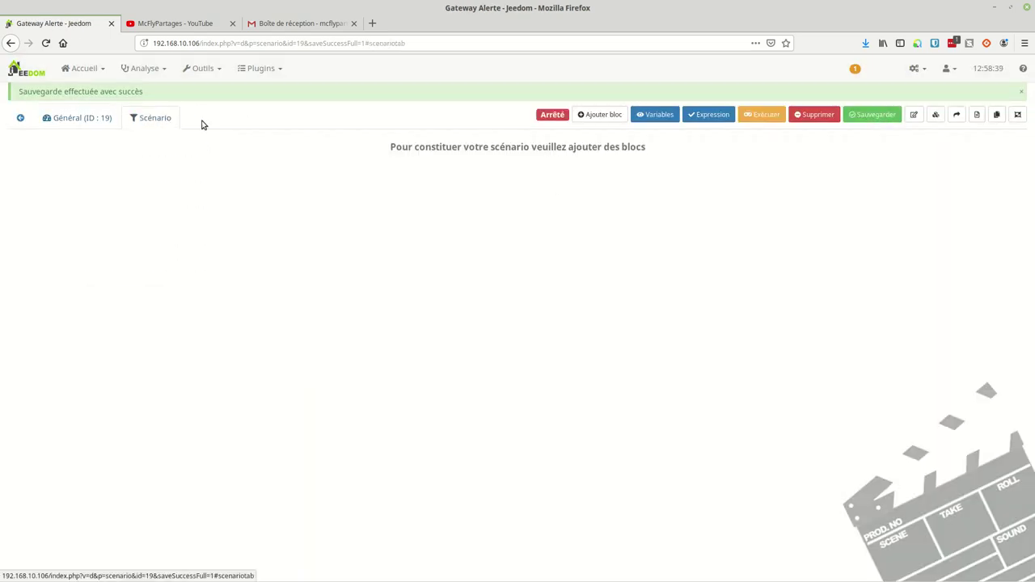
pyautogui.click(579, 118)
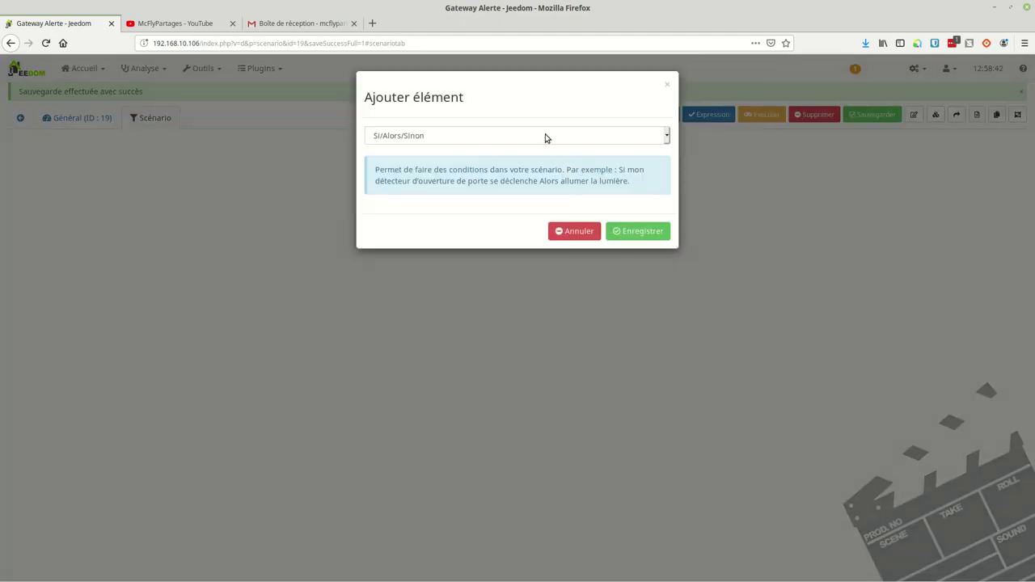
pyautogui.click(547, 138)
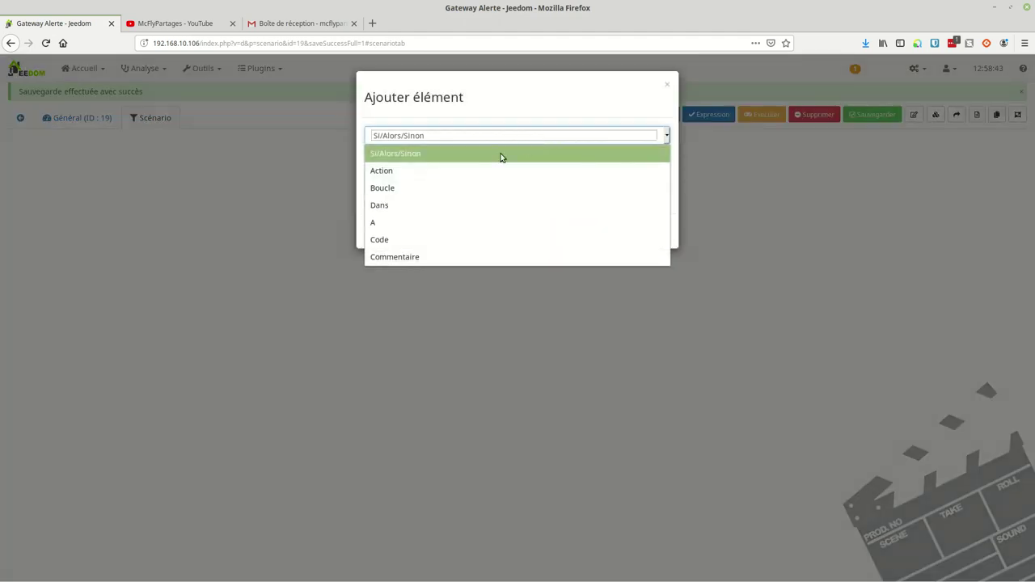
pyautogui.click(457, 184)
pyautogui.click(646, 242)
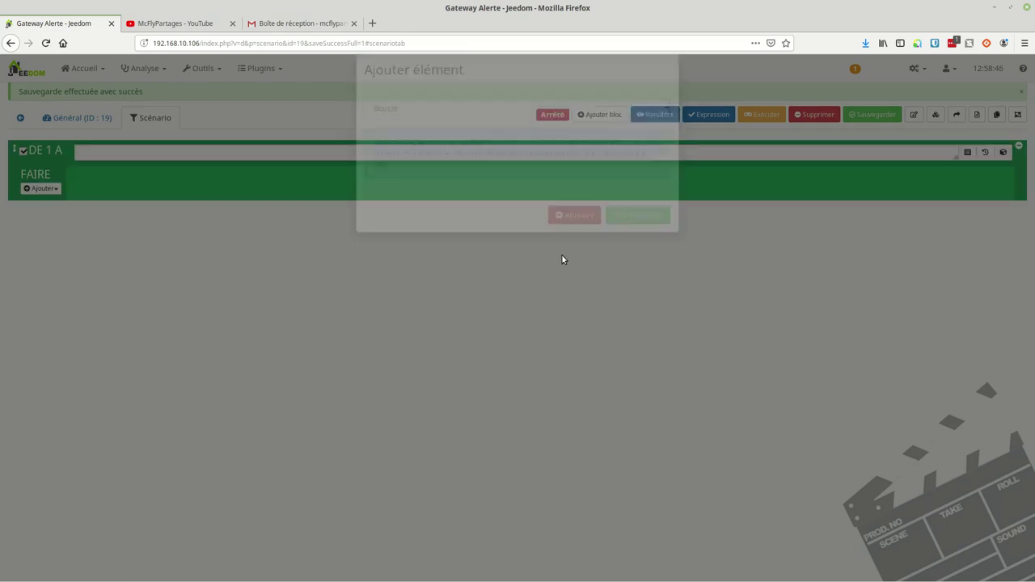
pyautogui.click(120, 151)
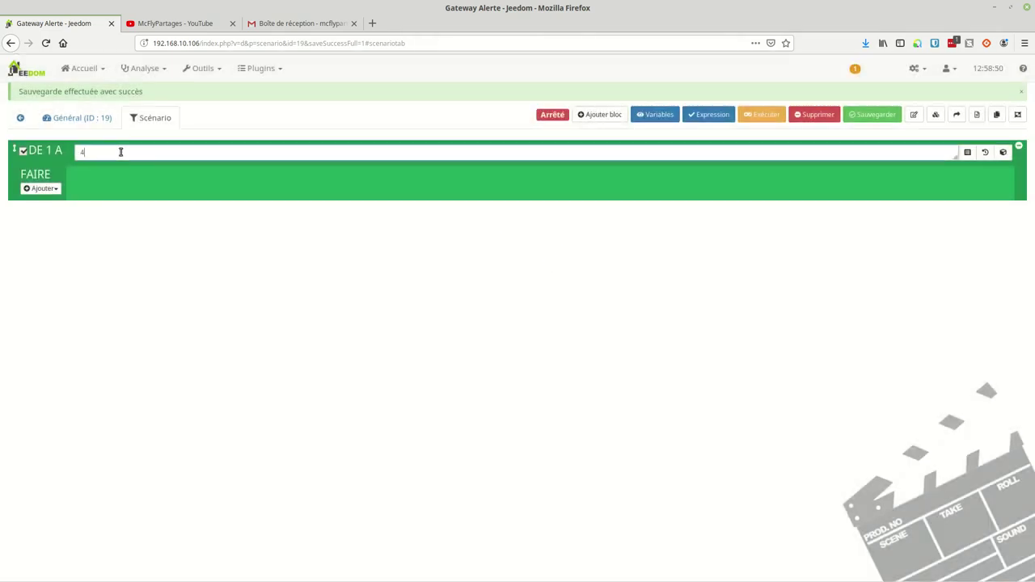
# Add an action to the loop that runs the Définir Couleur command of Gateway Xiaomi under Protocoles
pyautogui.click(34, 189)
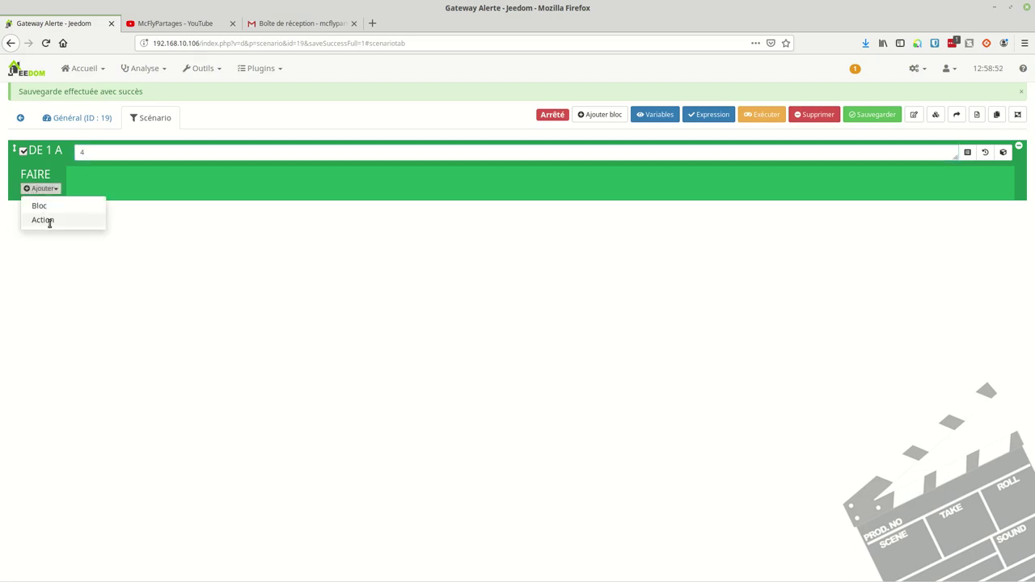
pyautogui.click(50, 220)
pyautogui.click(442, 175)
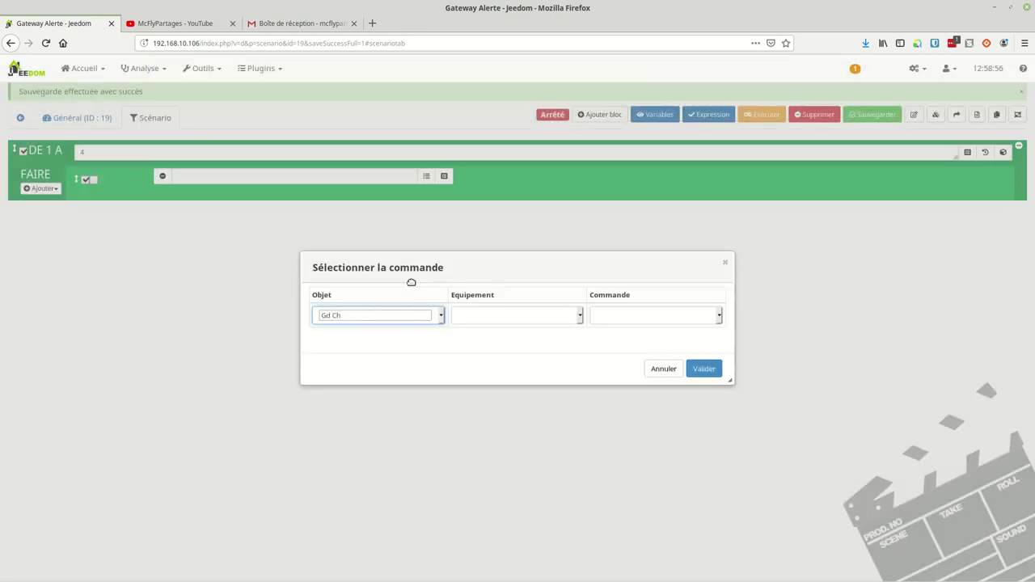
pyautogui.click(417, 315)
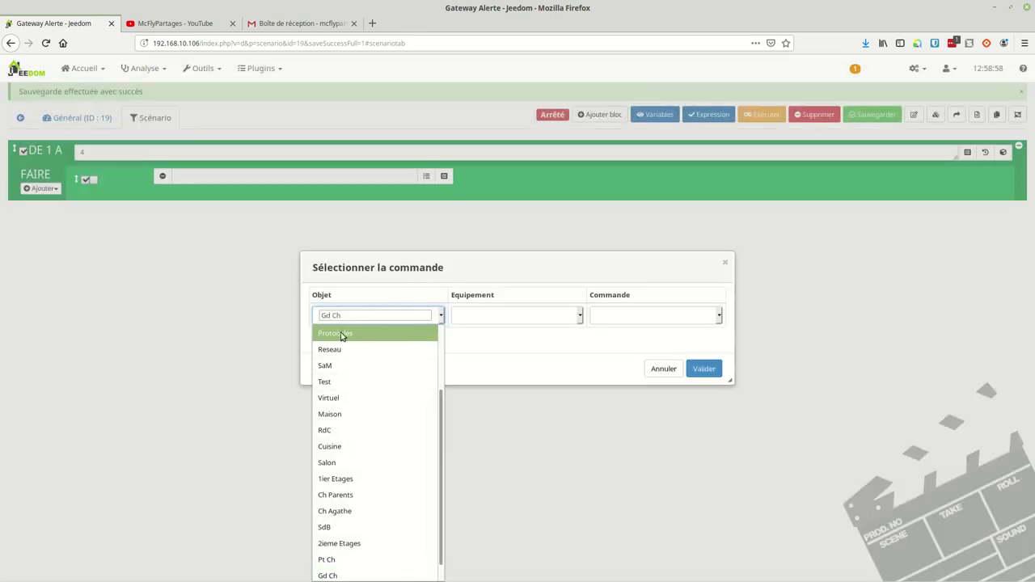
pyautogui.click(341, 333)
pyautogui.click(624, 318)
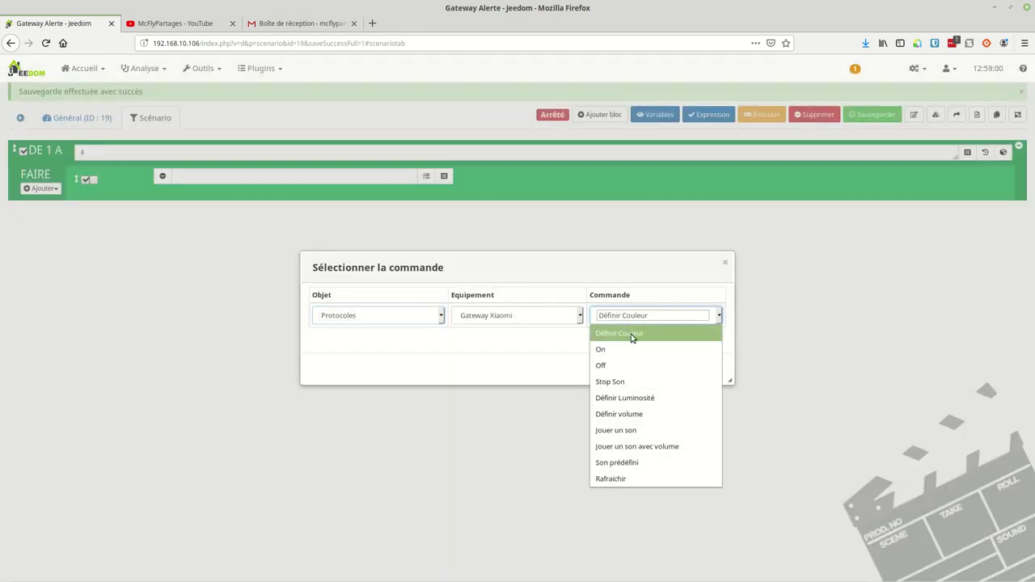
pyautogui.click(632, 334)
pyautogui.click(708, 373)
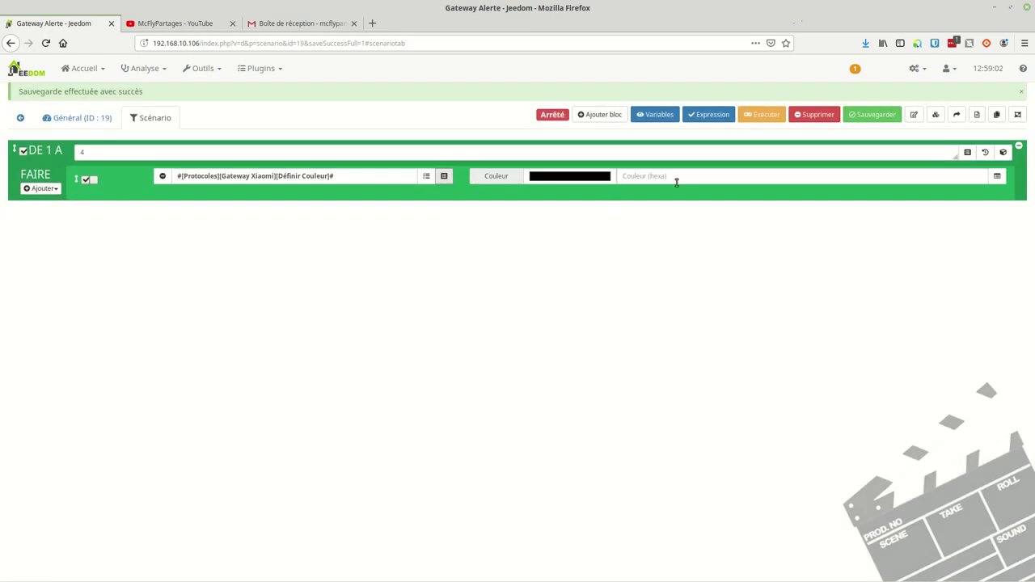
# Set the colour of the gateway's Définir Couleur action to pure red, #FF0000
pyautogui.click(557, 178)
pyautogui.moveTo(406, 293); pyautogui.dragTo(439, 288)
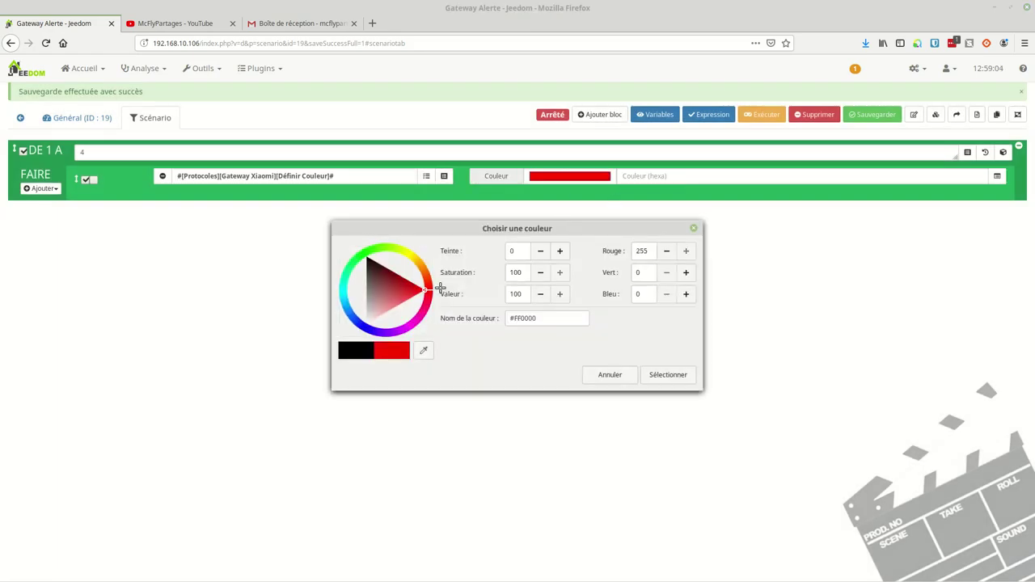
pyautogui.click(678, 374)
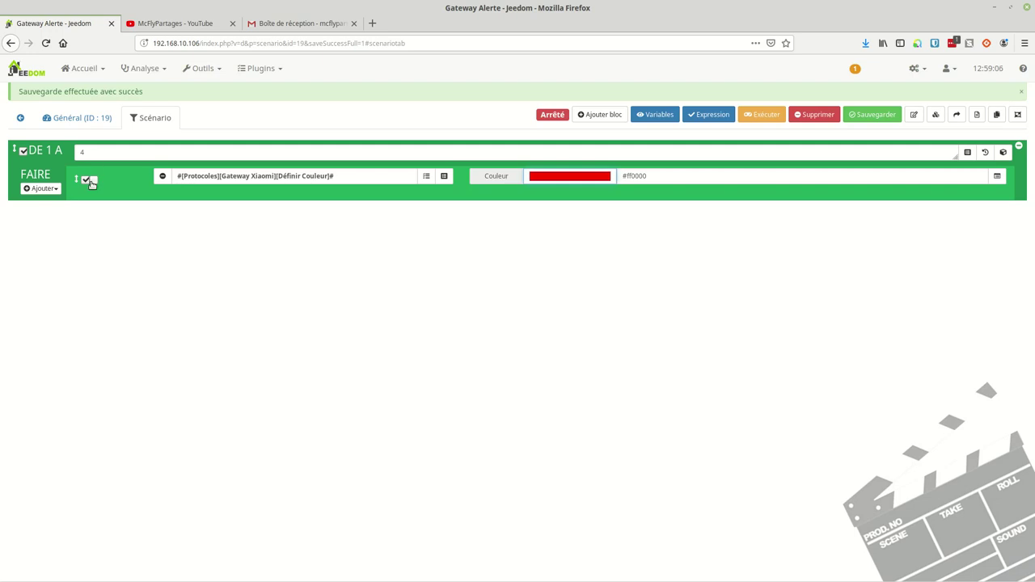
# Add a sleep action to the loop after the red colour action, with a duration of 2 seconds
pyautogui.click(42, 188)
pyautogui.click(58, 224)
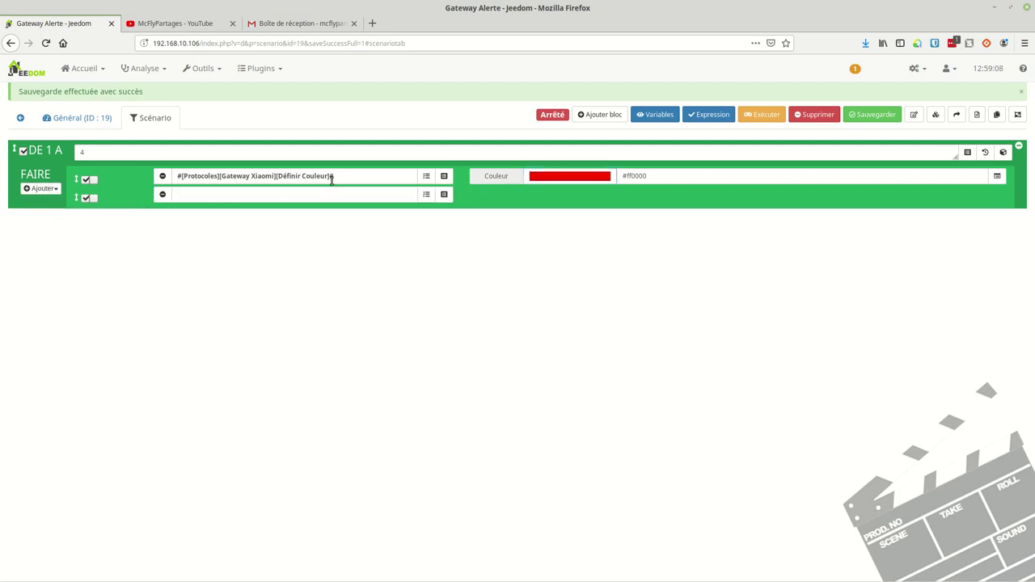
pyautogui.click(385, 191)
pyautogui.write('sleep')
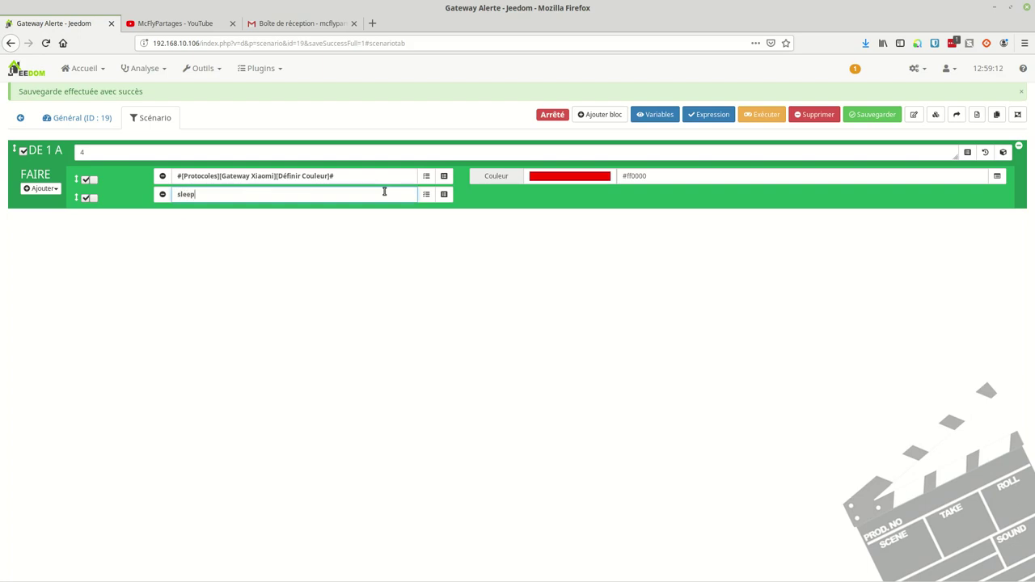
pyautogui.click(517, 194)
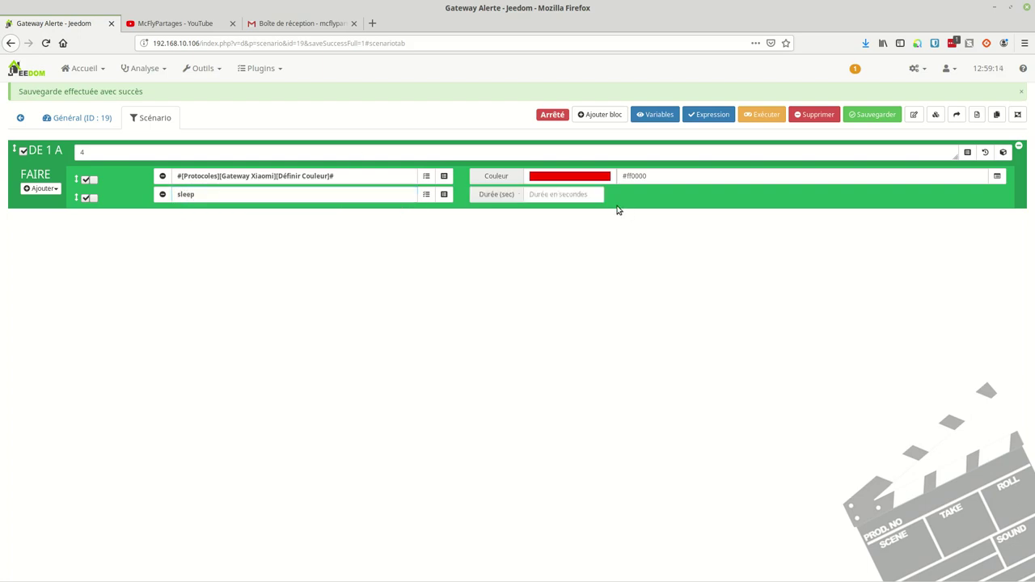
pyautogui.write('21')
pyautogui.press('BackSpace')
# Add a third action to the loop that reuses the gateway's Définir Couleur command copied from the first action
pyautogui.click(42, 188)
pyautogui.click(42, 219)
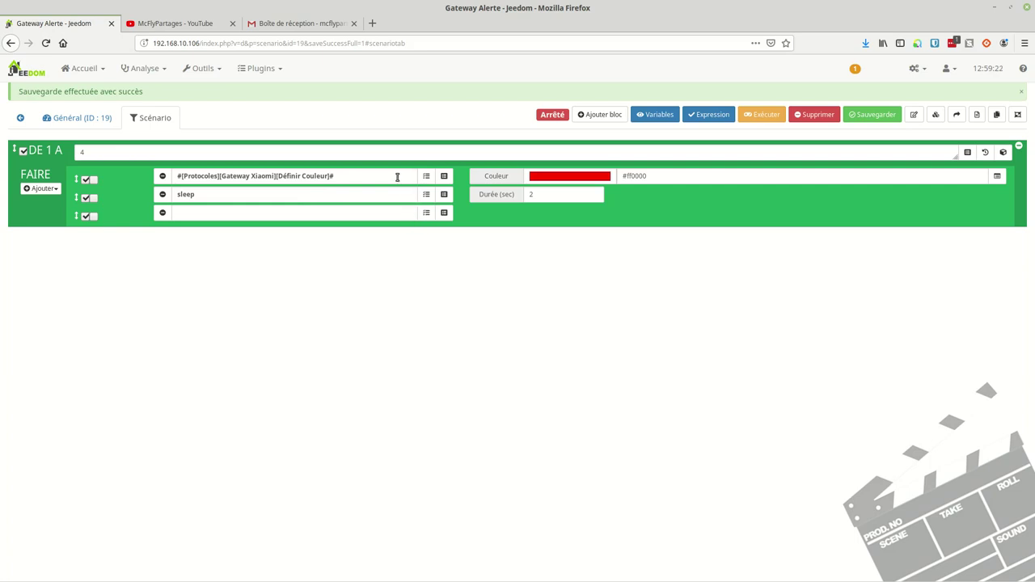
pyautogui.moveTo(397, 175); pyautogui.dragTo(112, 156)
pyautogui.hotkey('ctrl', 'c')
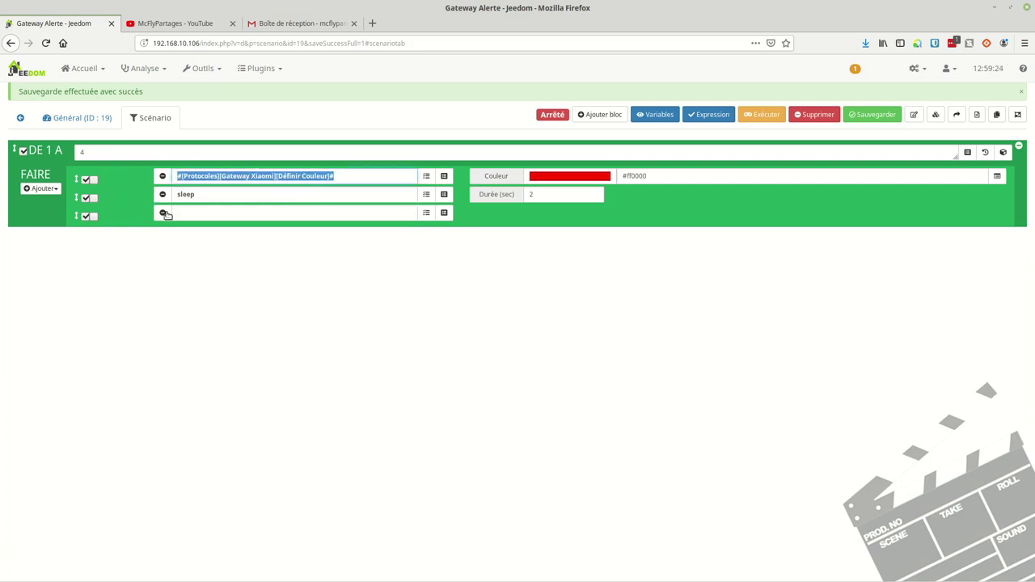
pyautogui.click(189, 214)
pyautogui.hotkey('ctrl', 'v')
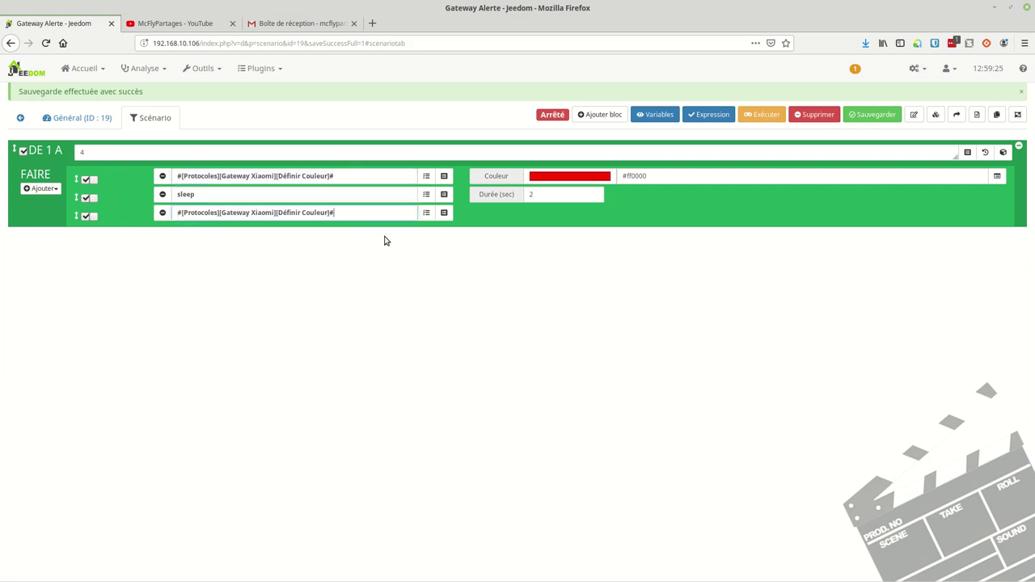
# Set the colour of the second Définir Couleur action to white, #FFFFFF
pyautogui.click(468, 214)
pyautogui.click(574, 209)
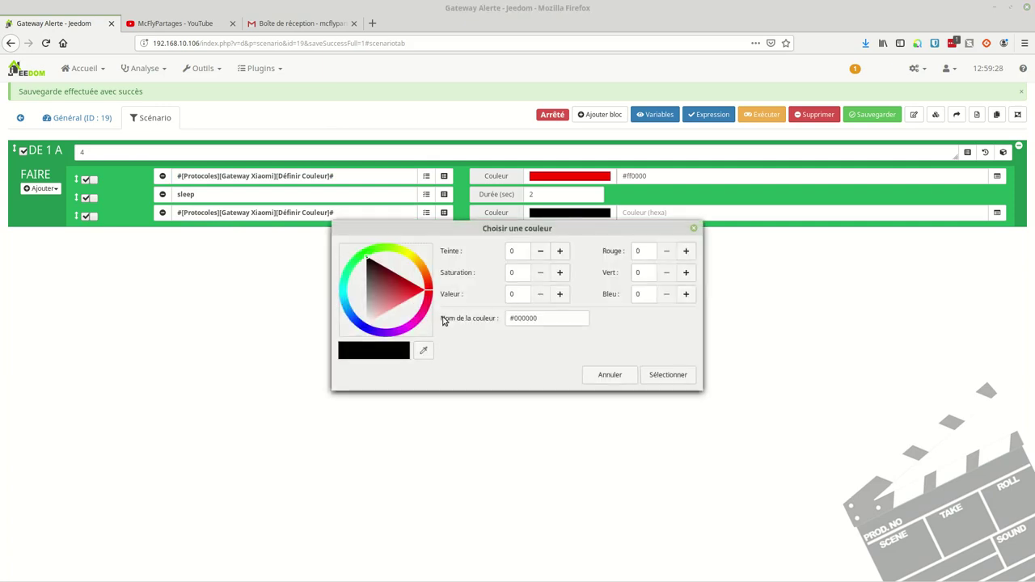
pyautogui.click(368, 326)
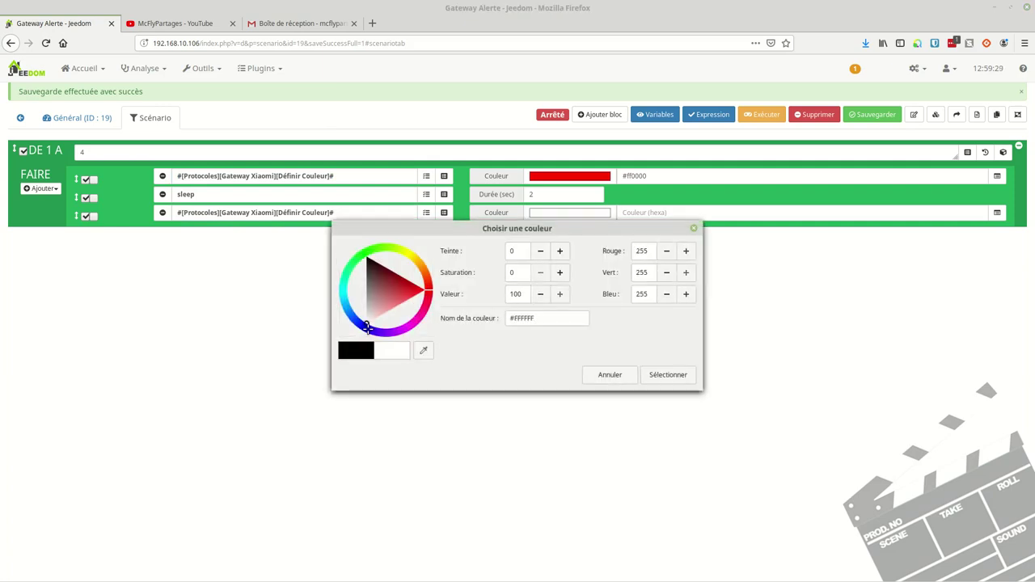
pyautogui.click(665, 375)
# Add a closing sleep action of 2 seconds to the loop and save the scenario
pyautogui.click(42, 188)
pyautogui.click(57, 223)
pyautogui.click(197, 233)
pyautogui.write('sleep')
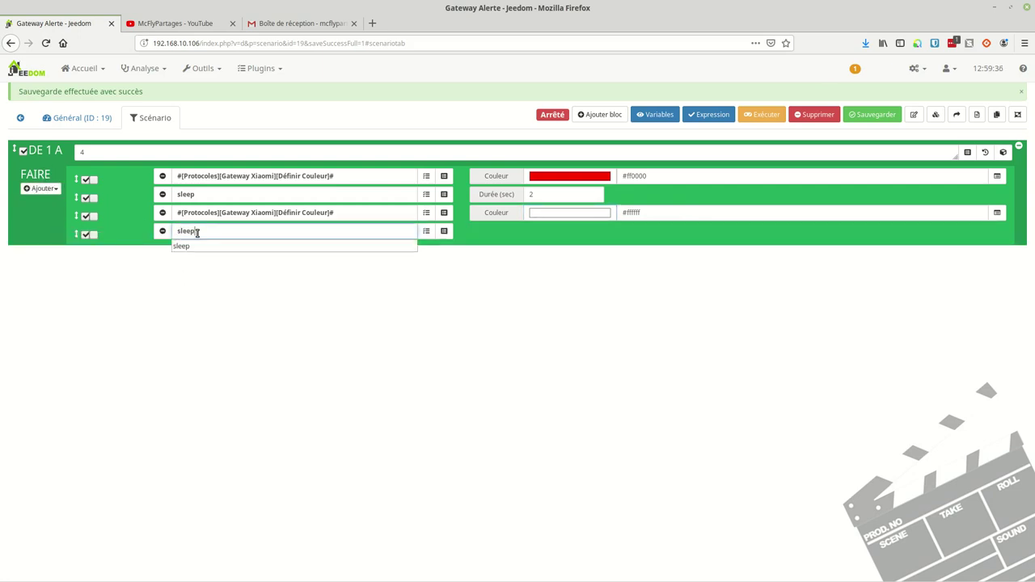
pyautogui.press('Tab')
pyautogui.click(531, 232)
pyautogui.write('2')
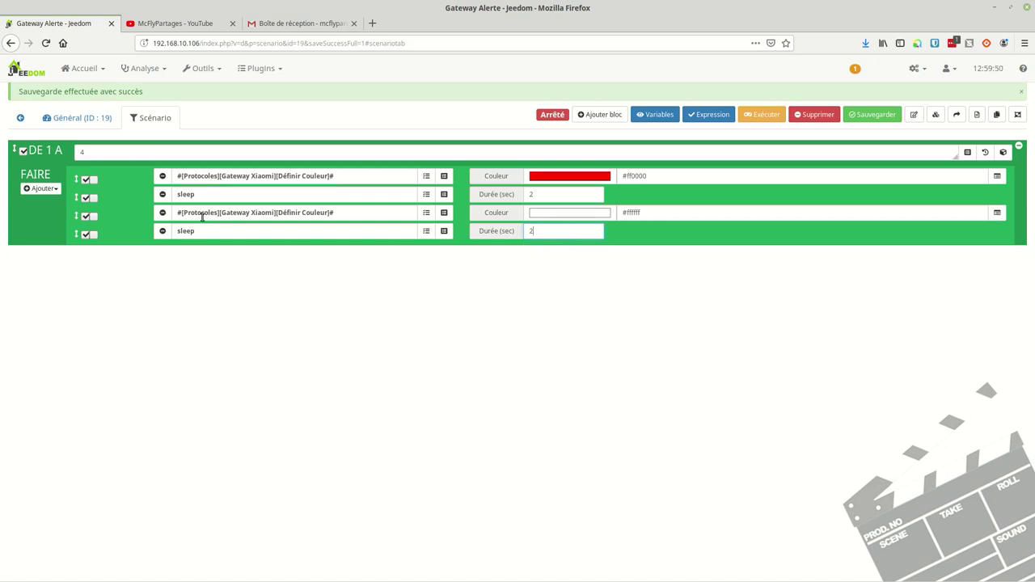
pyautogui.click(863, 118)
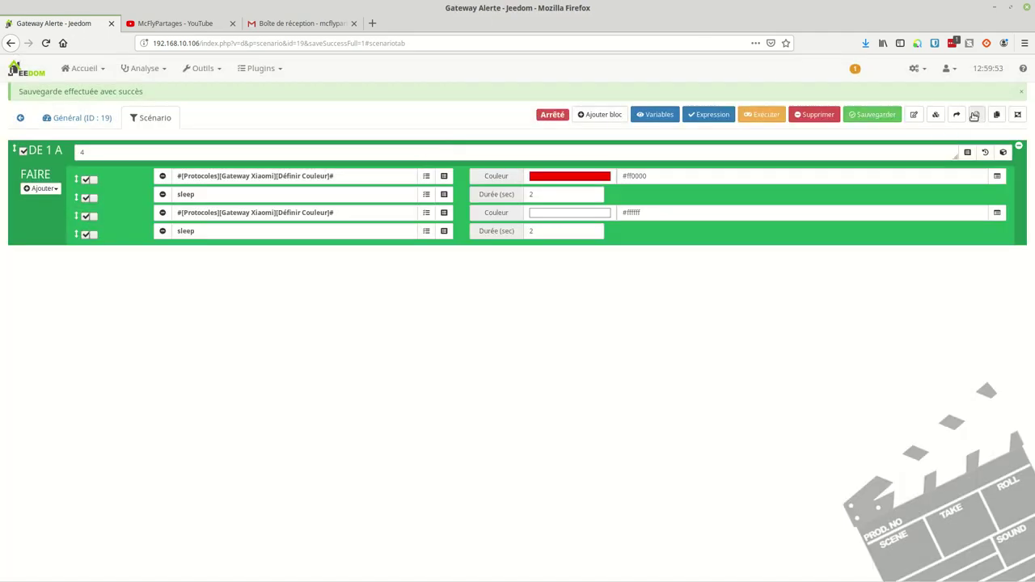
# Duplicate the scenario under the name "Gateway Vert"
pyautogui.click(998, 118)
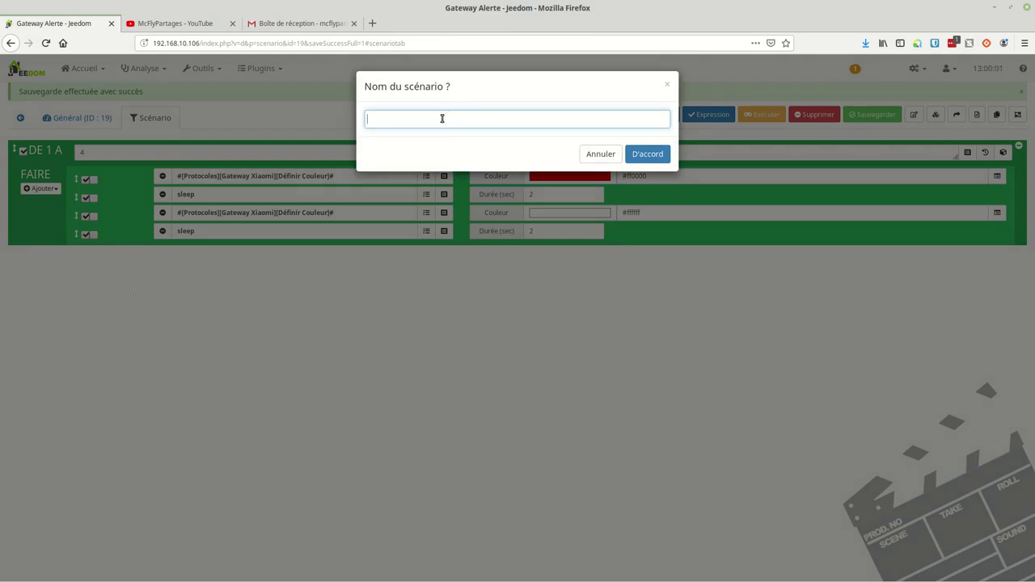
pyautogui.write('Gatewa')
pyautogui.click(658, 153)
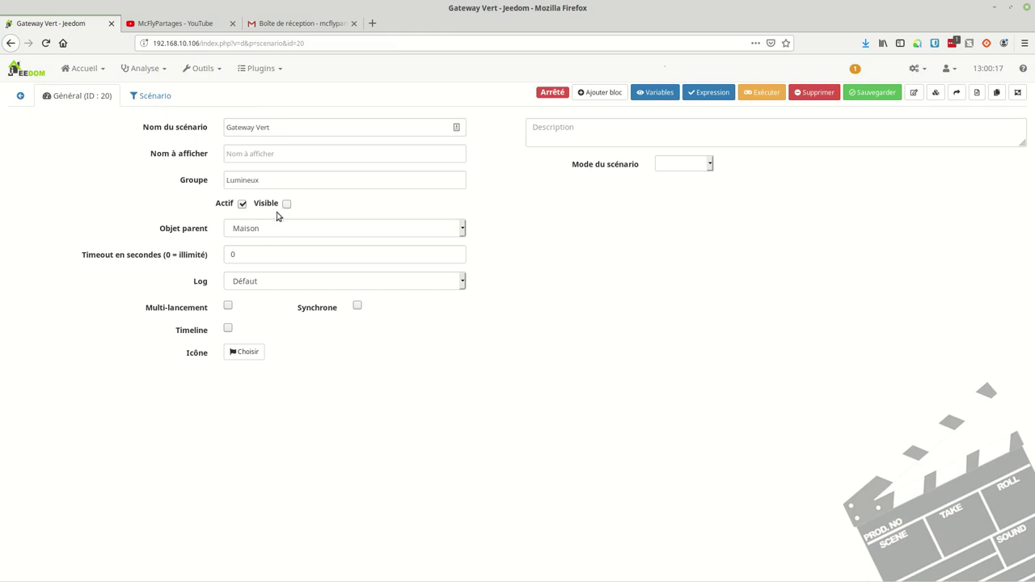
# Change the first Définir Couleur action of Gateway Vert to green, #16FF00, and save the scenario
pyautogui.click(144, 95)
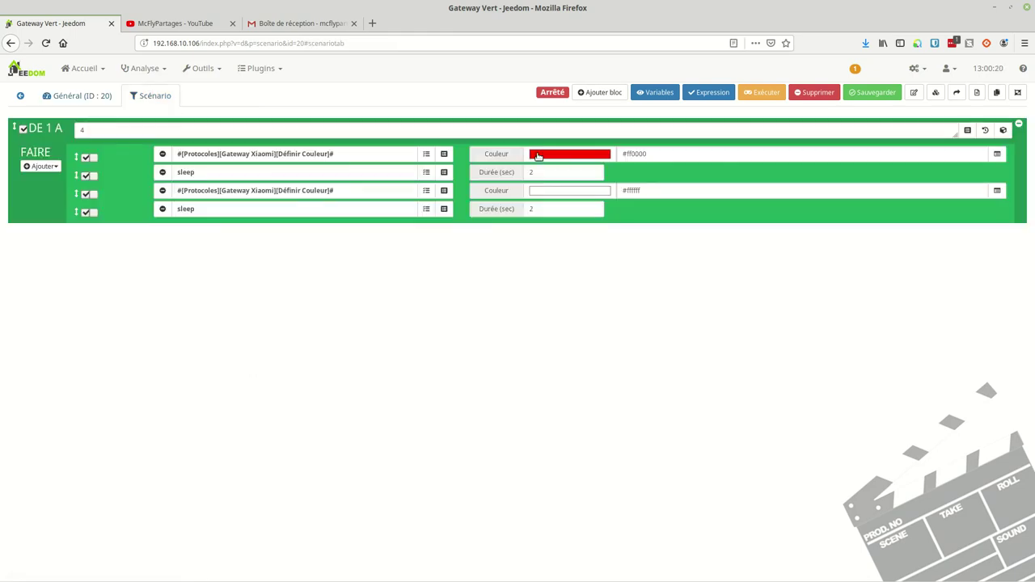
pyautogui.click(602, 157)
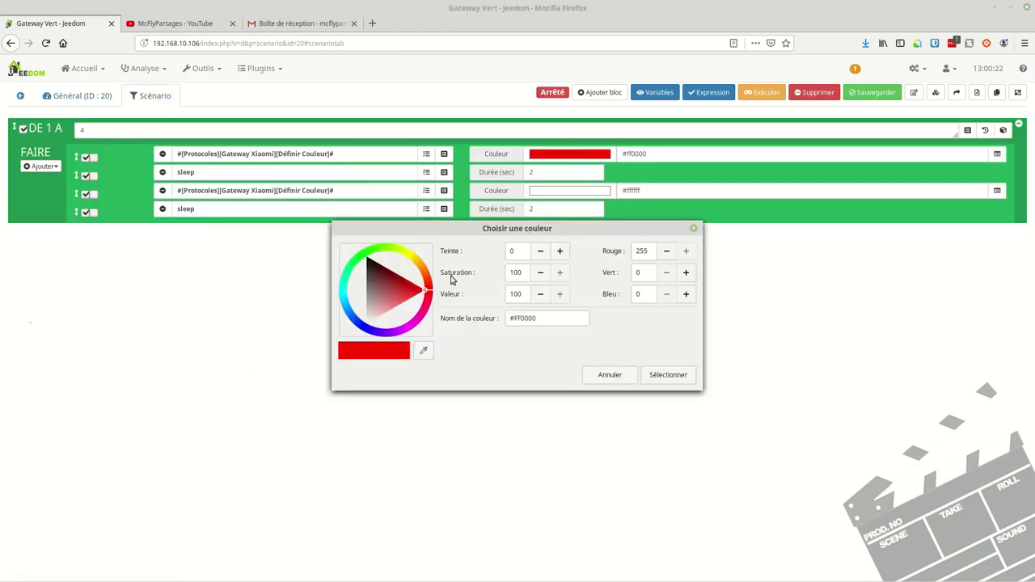
pyautogui.click(373, 243)
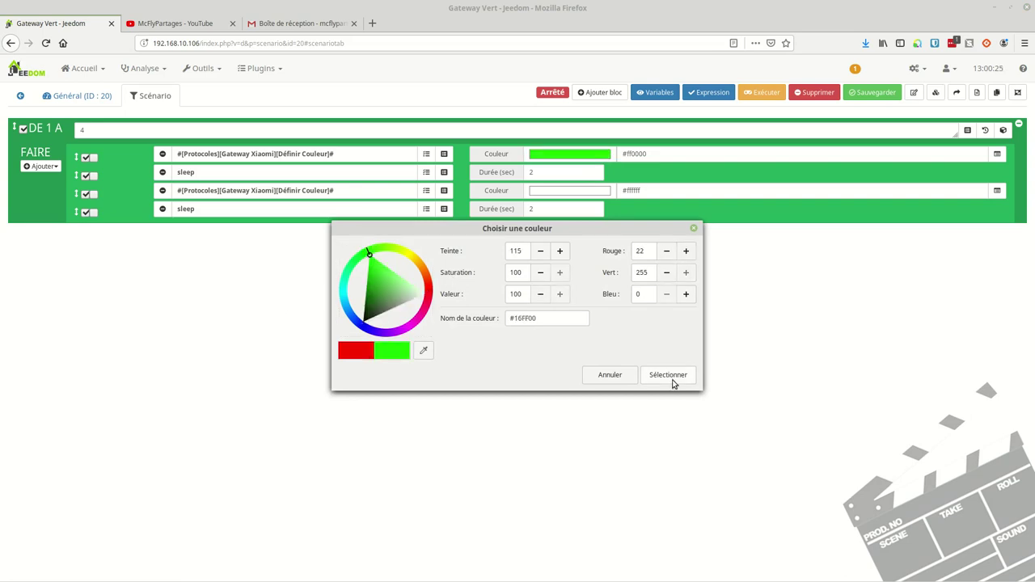
pyautogui.click(672, 380)
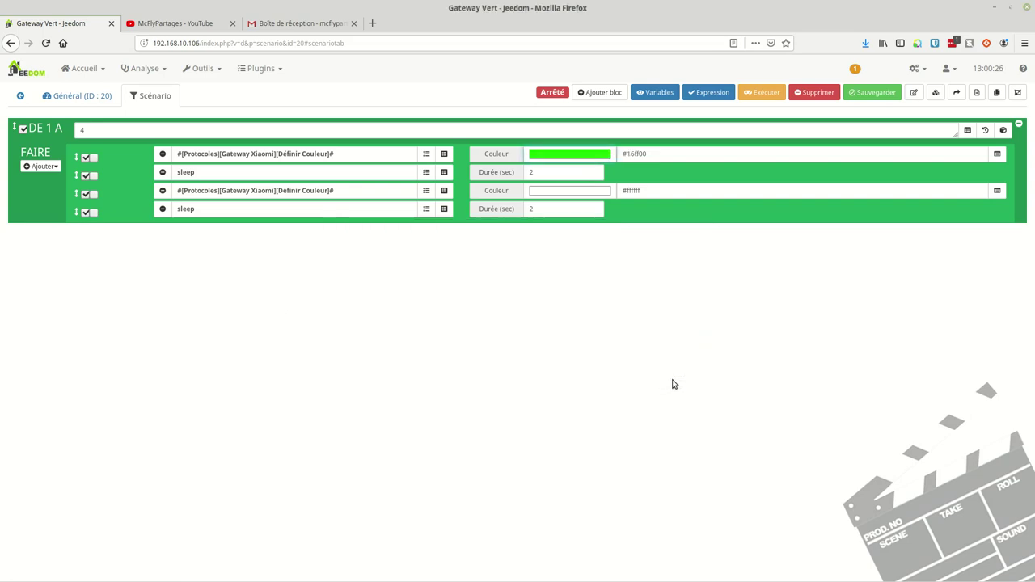
pyautogui.click(855, 91)
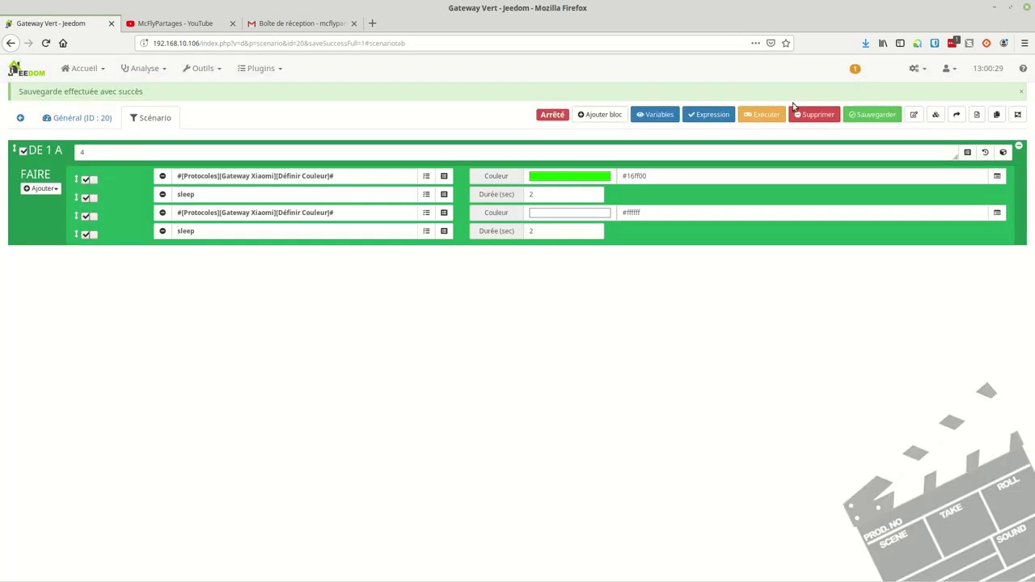
# Return to the scenario overview and create a new scenario named "Alarme"
pyautogui.click(21, 119)
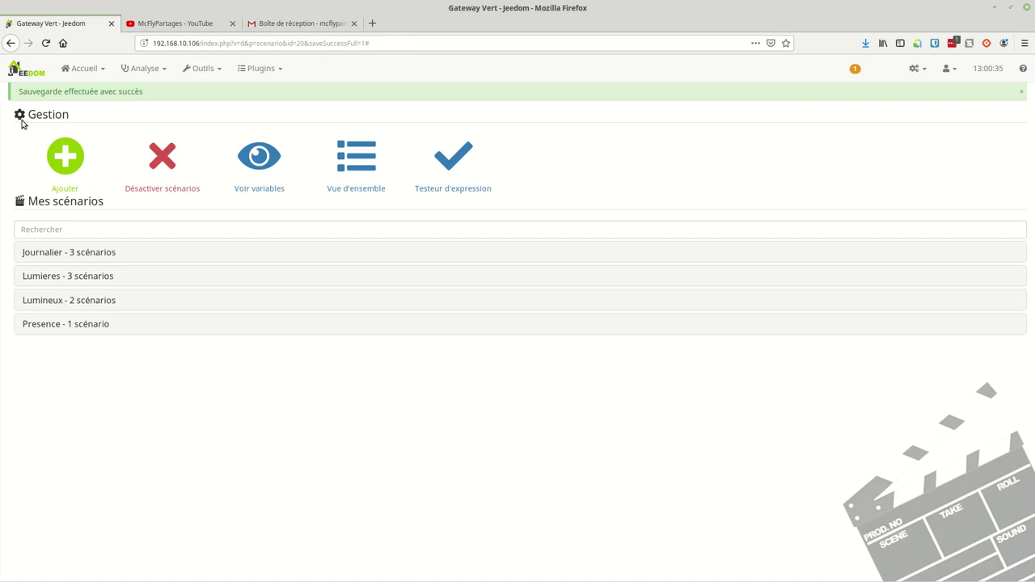
pyautogui.click(68, 159)
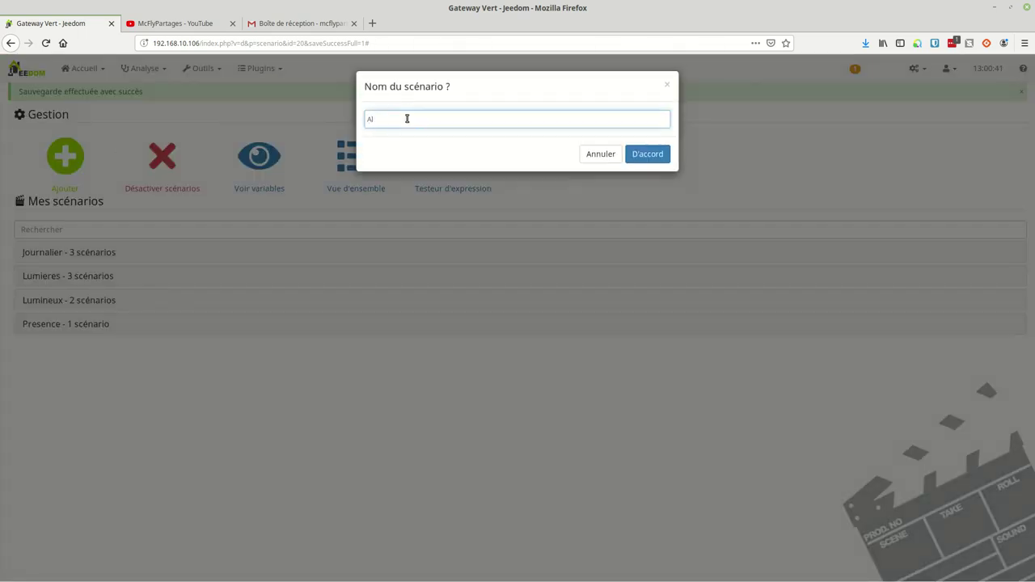
pyautogui.write('Alarme')
pyautogui.click(661, 157)
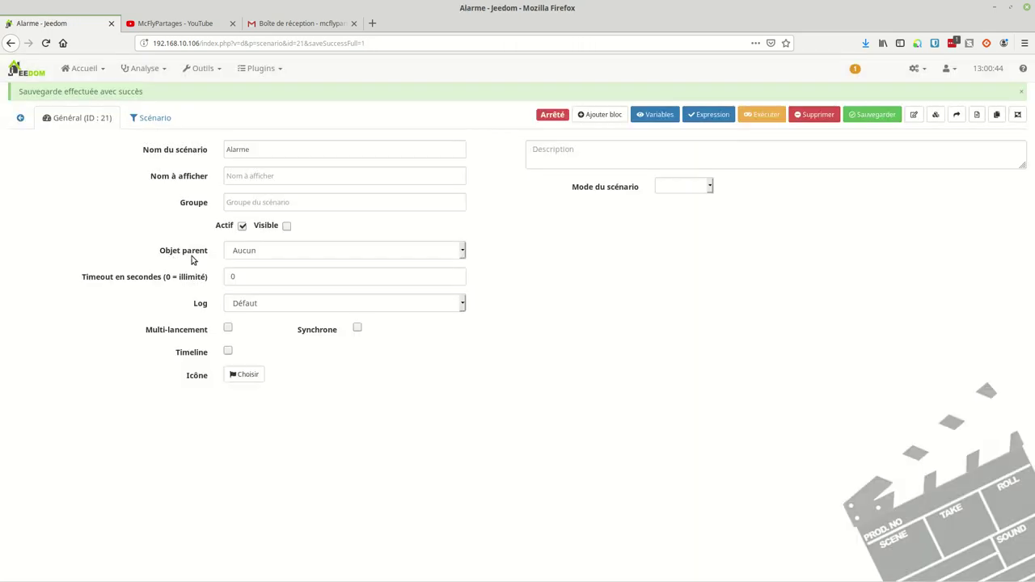
# Assign the Alarme scenario to the group "Securité" and set its mode to Provoqué
pyautogui.click(258, 209)
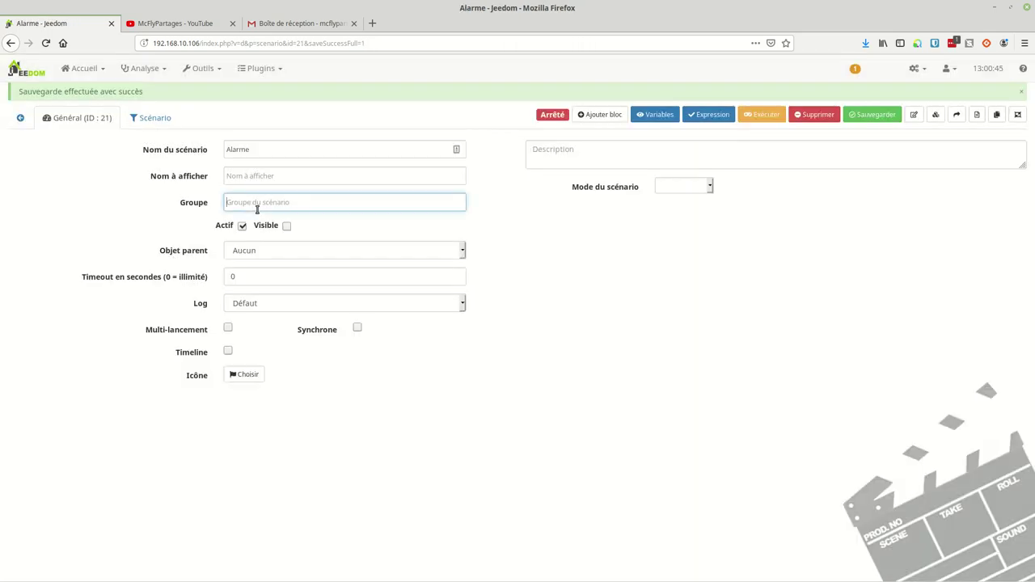
pyautogui.write('Securité')
pyautogui.click(676, 188)
pyautogui.click(673, 202)
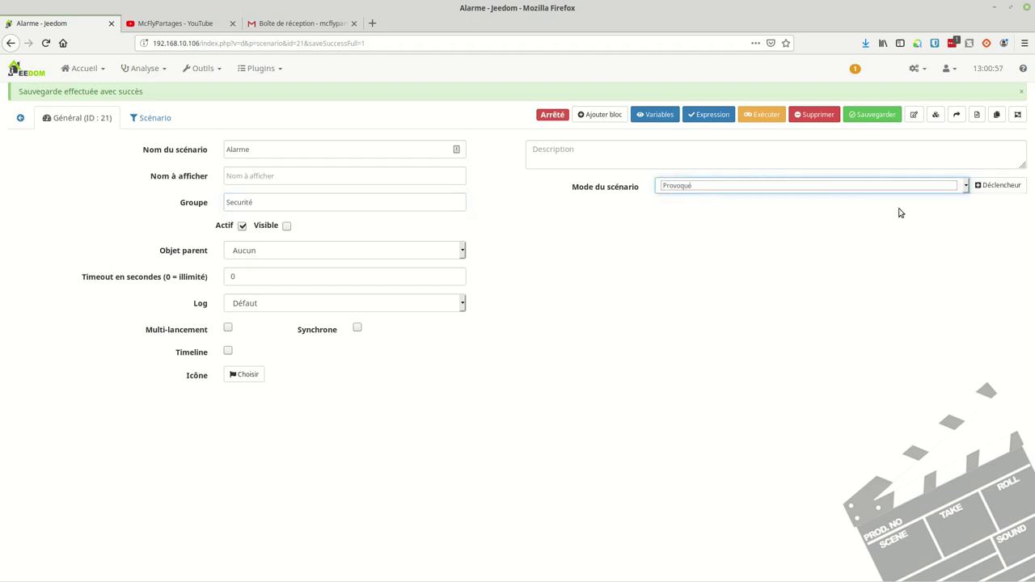
# Add a trigger to the Alarme scenario on the etat command of Fenetre 12 under the Test object
pyautogui.click(998, 185)
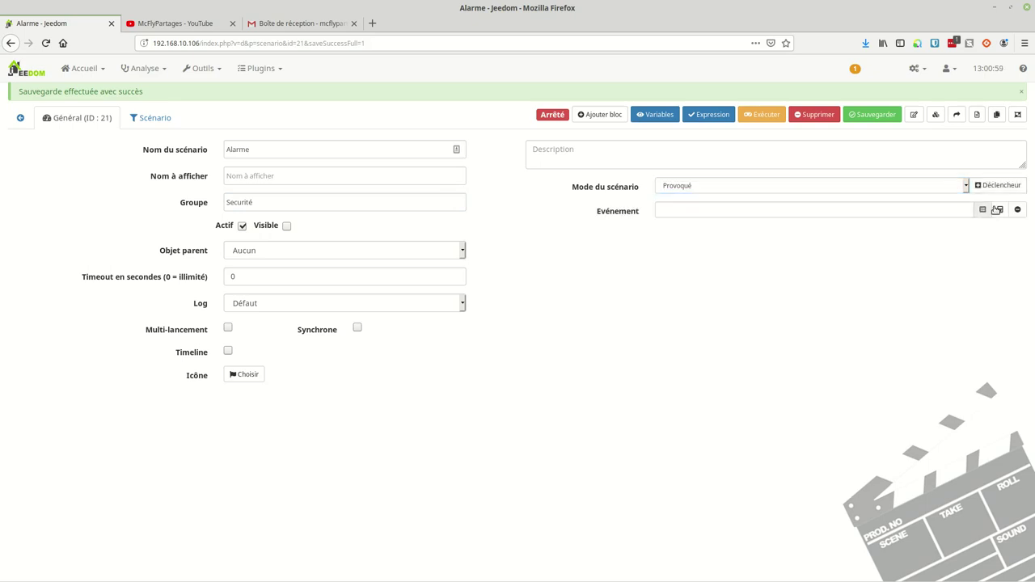
pyautogui.click(982, 211)
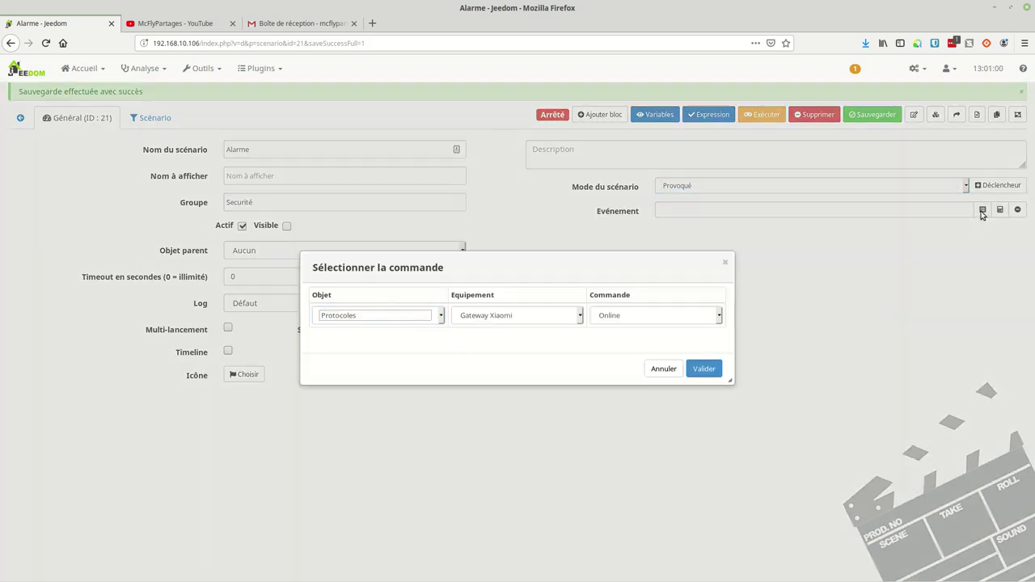
pyautogui.click(382, 315)
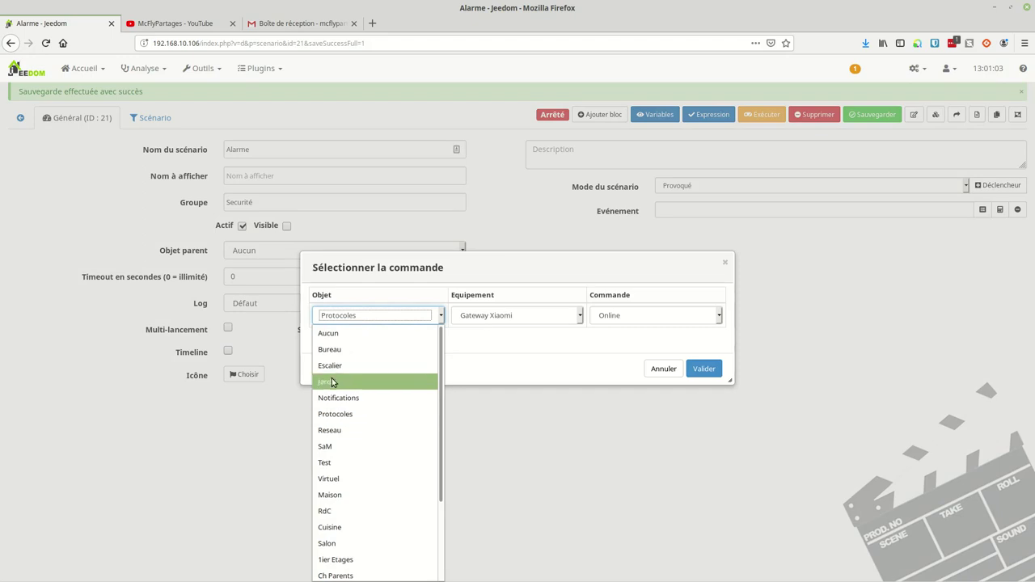
pyautogui.click(334, 461)
pyautogui.click(491, 315)
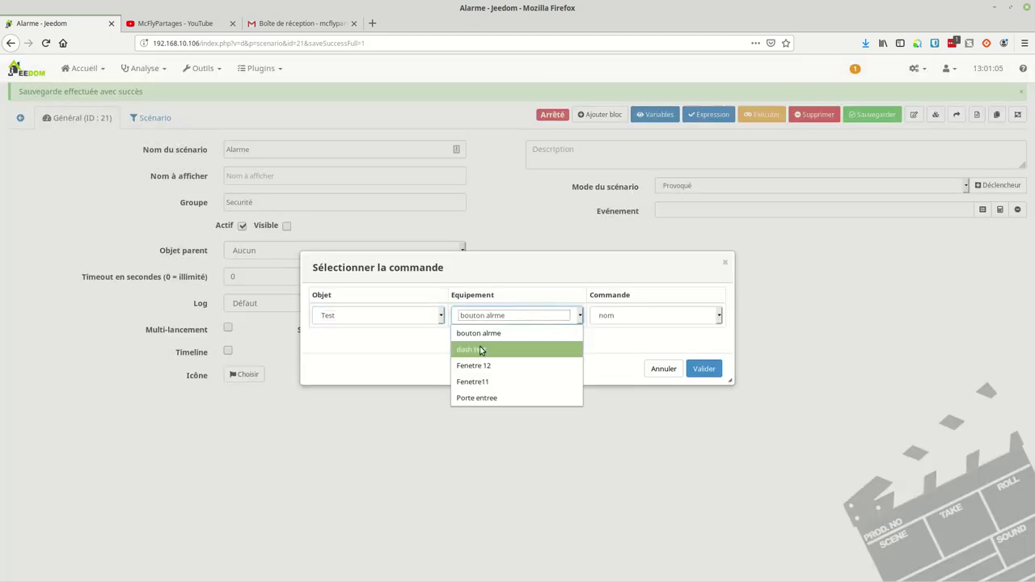
pyautogui.click(479, 364)
pyautogui.click(656, 318)
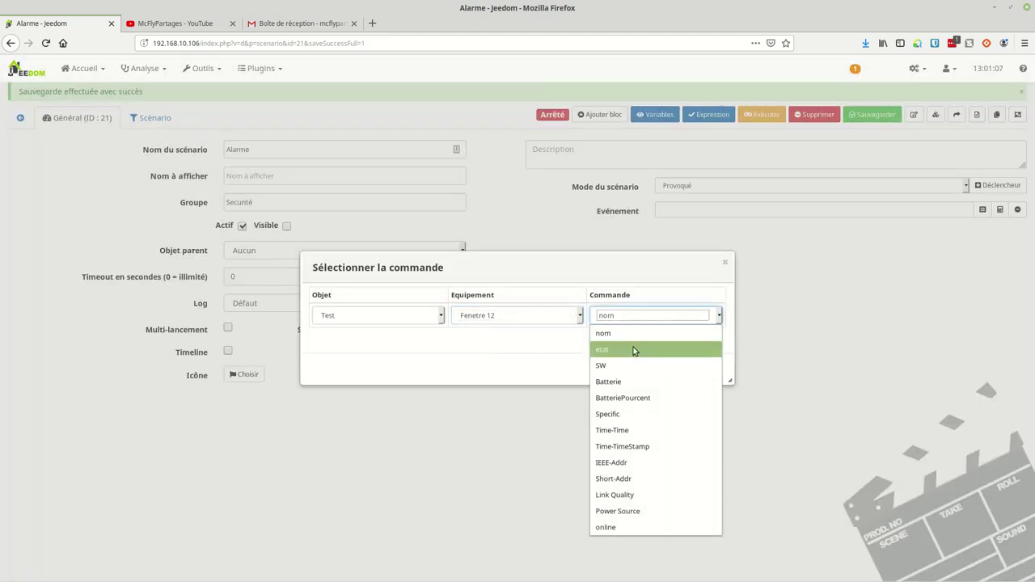
pyautogui.click(632, 351)
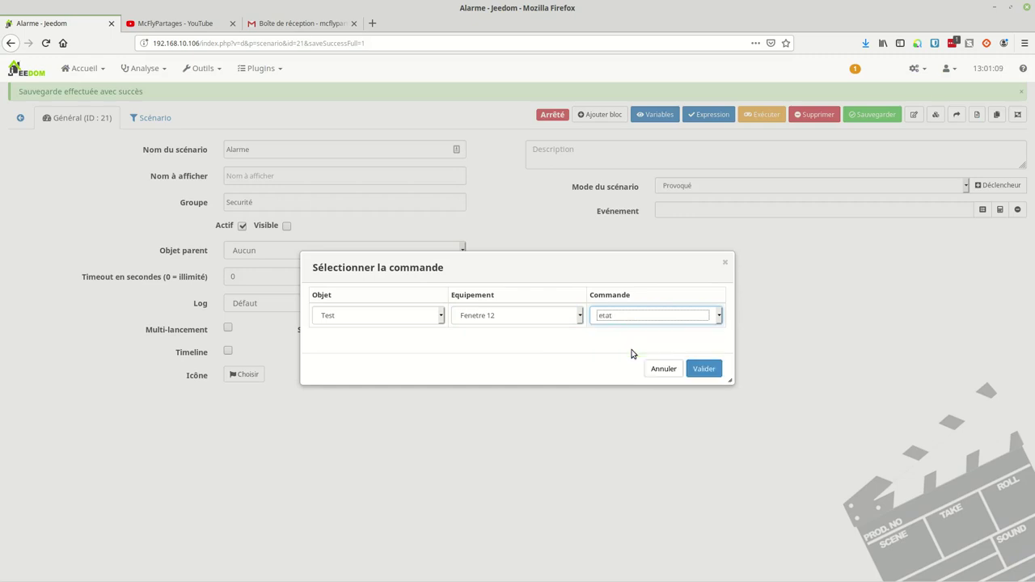
pyautogui.click(703, 374)
# Add a second trigger on the etat command of Fenetre11 under the Test object
pyautogui.click(996, 185)
pyautogui.click(982, 233)
pyautogui.click(477, 317)
pyautogui.click(480, 381)
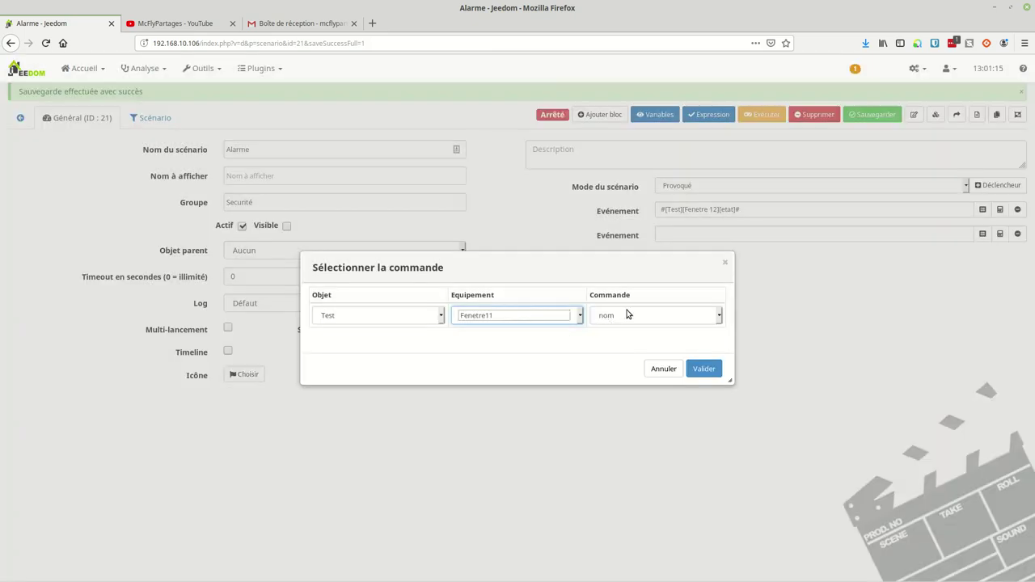
pyautogui.click(629, 315)
pyautogui.click(628, 350)
pyautogui.click(702, 369)
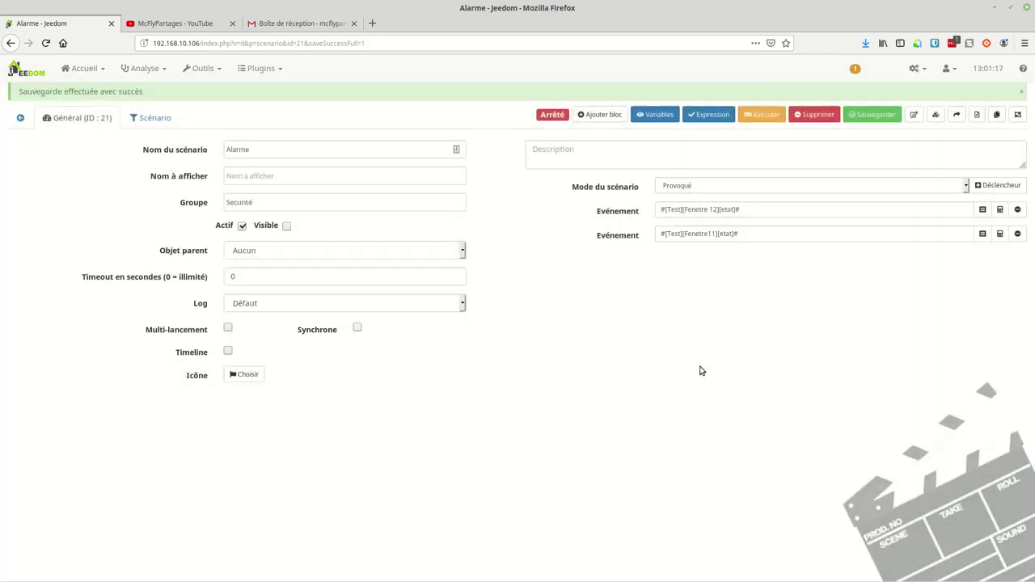
# Add a third trigger on the etat command of Porte entree under the Test object, and save the scenario
pyautogui.click(998, 185)
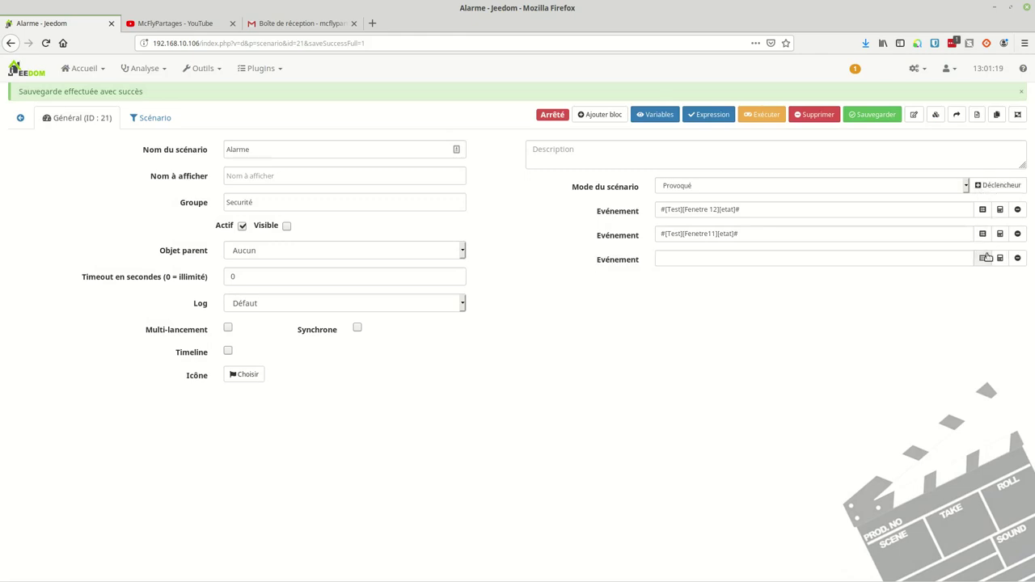
pyautogui.click(982, 257)
pyautogui.click(524, 317)
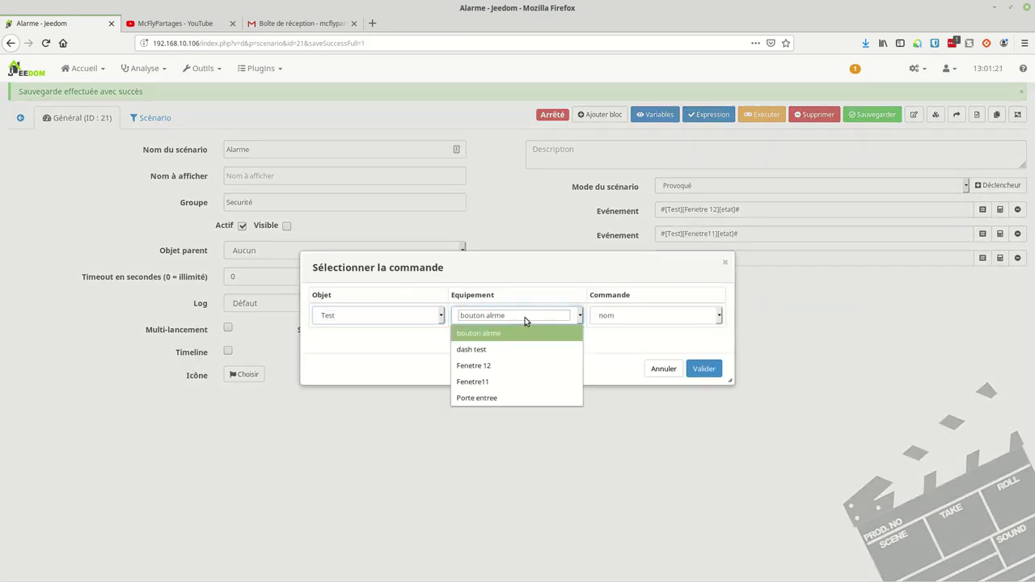
pyautogui.click(504, 397)
pyautogui.click(627, 320)
pyautogui.click(627, 349)
pyautogui.click(708, 369)
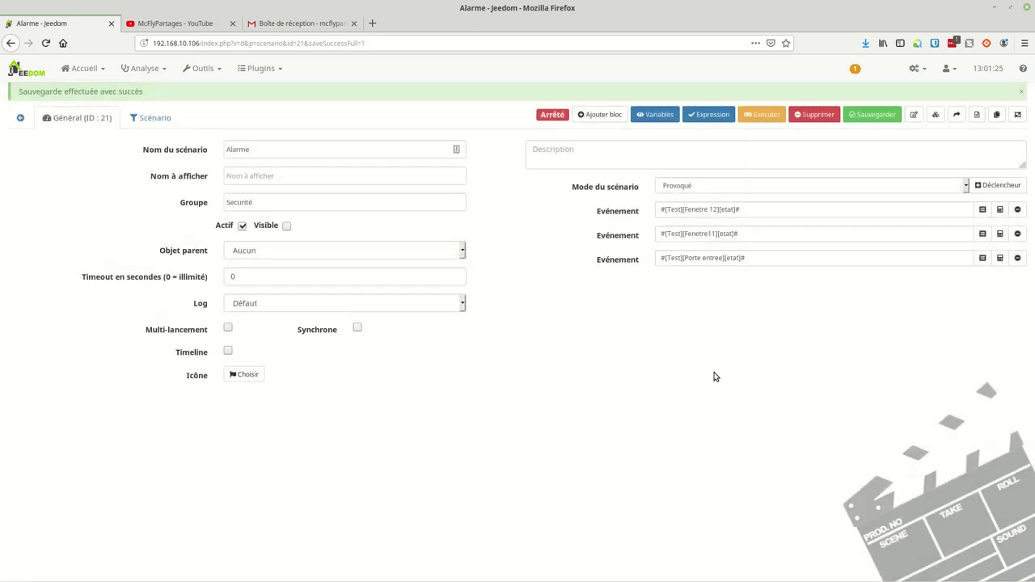
pyautogui.click(863, 114)
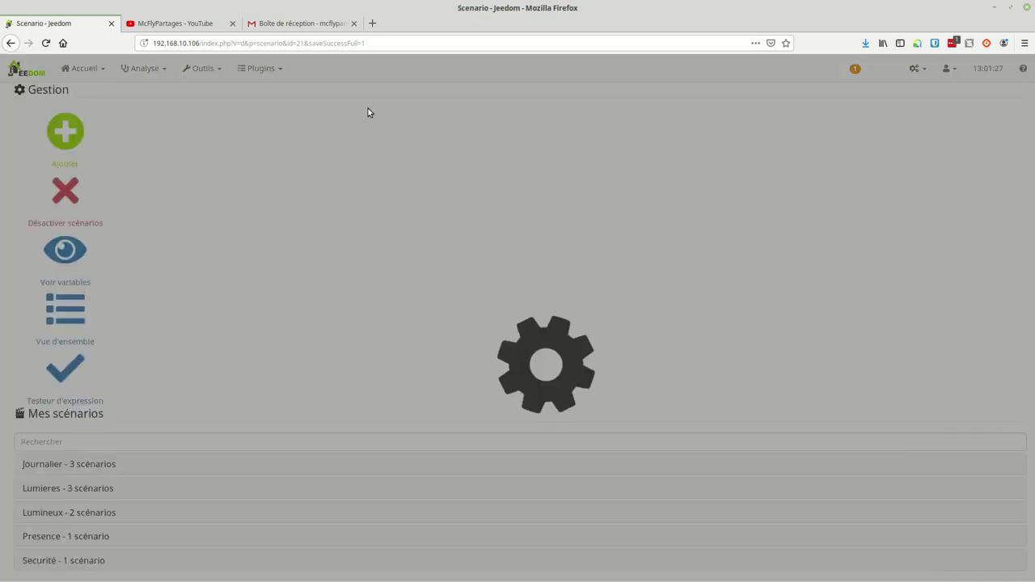
# Add a Si/Alors/Sinon block to the content of the Alarme scenario
pyautogui.click(159, 121)
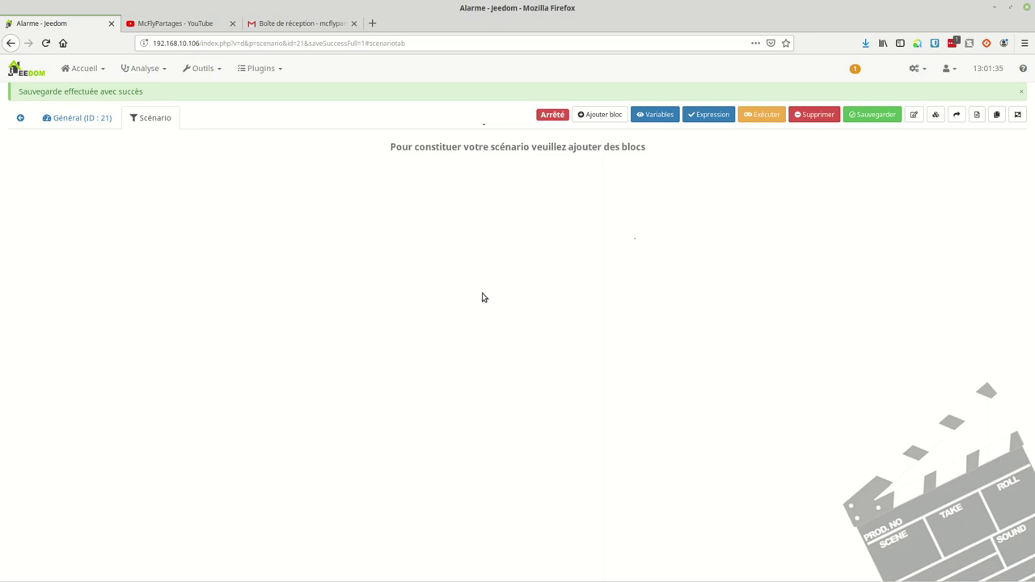
pyautogui.click(596, 115)
pyautogui.click(447, 138)
pyautogui.click(447, 137)
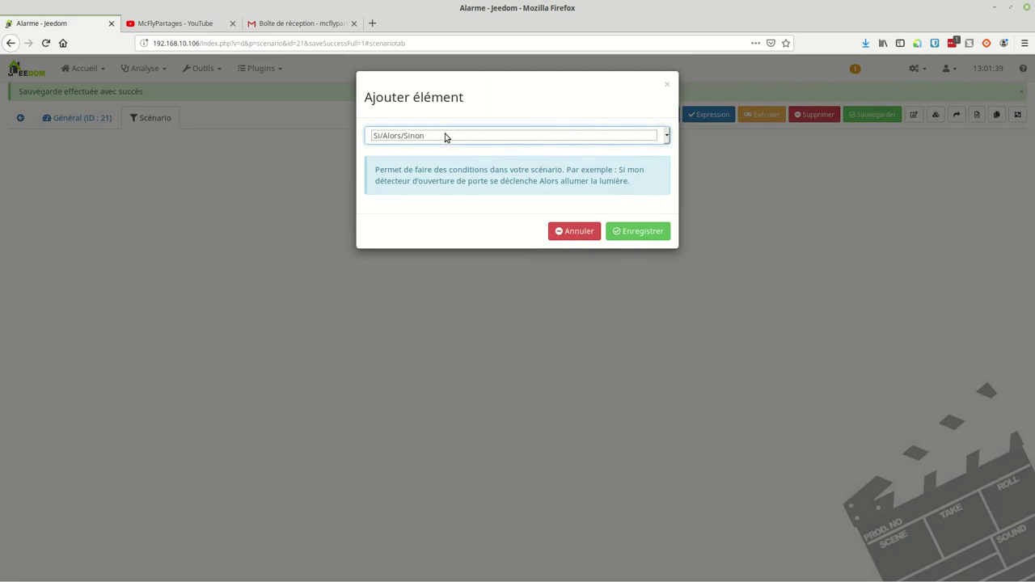
pyautogui.click(639, 232)
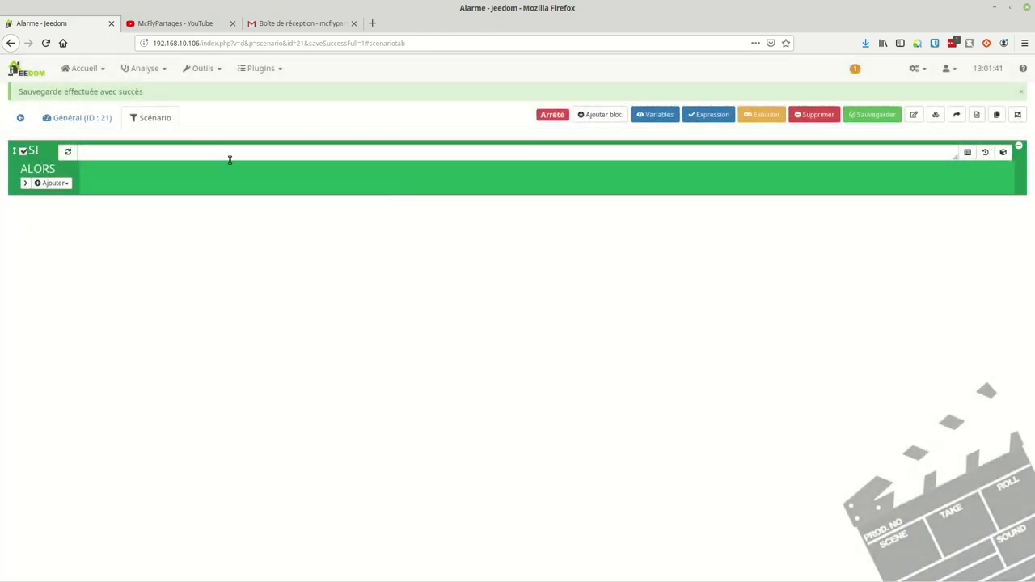
# Set the SI condition to the etat command of Fenetre 12 under Test being Ouvert, followed by "ou"
pyautogui.click(966, 152)
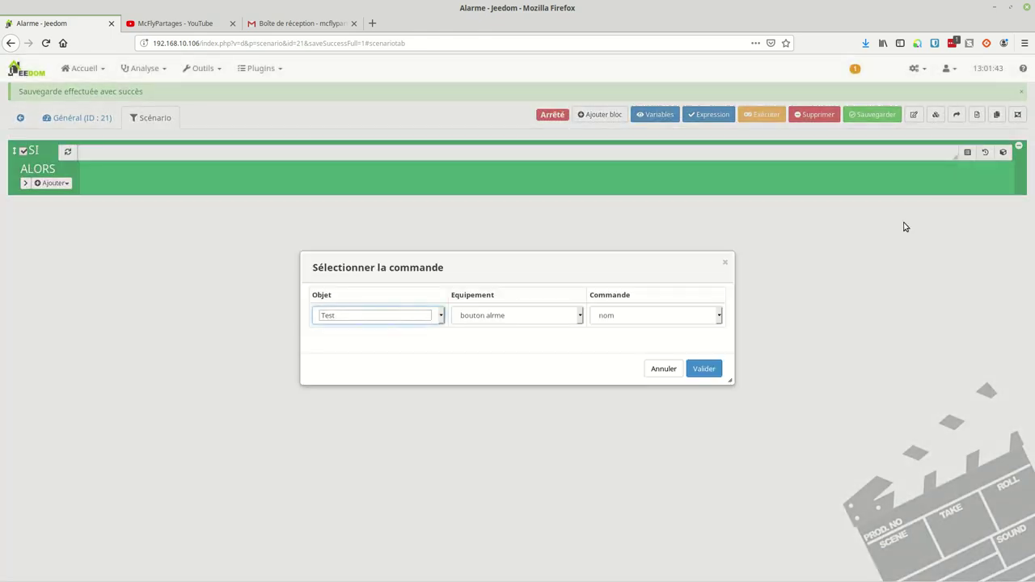
pyautogui.click(475, 317)
pyautogui.click(493, 366)
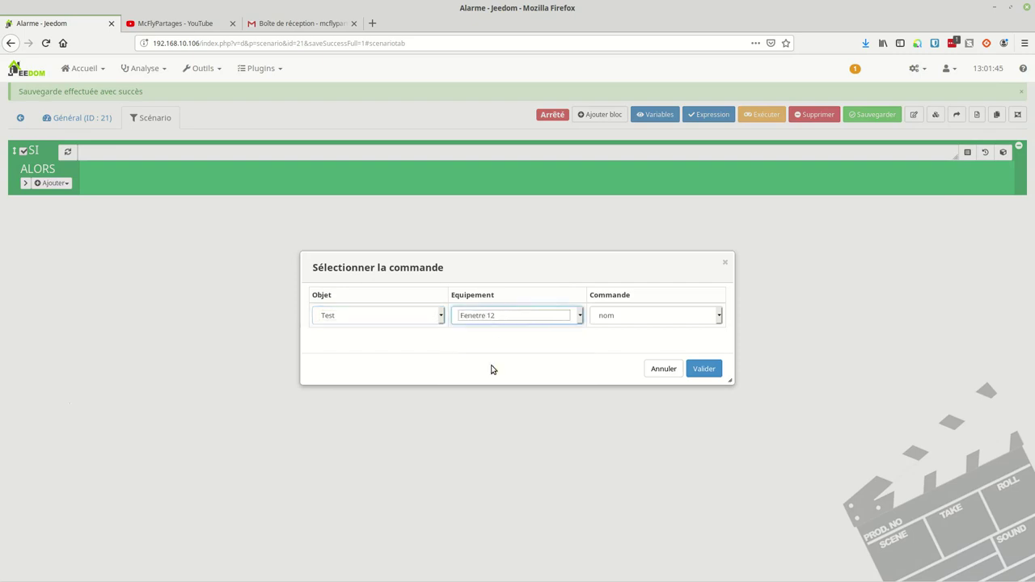
pyautogui.click(612, 317)
pyautogui.click(614, 345)
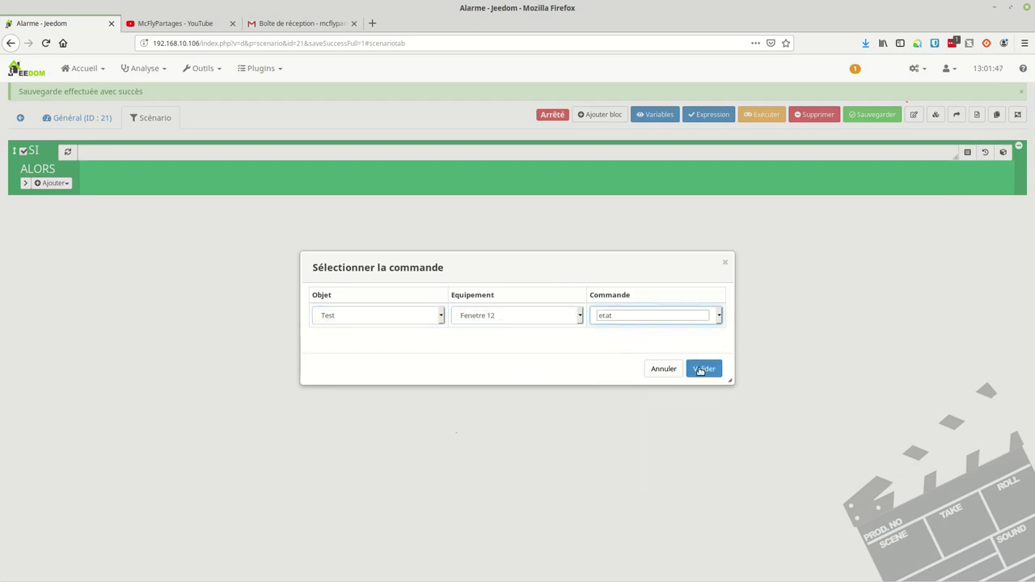
pyautogui.click(704, 369)
pyautogui.click(528, 119)
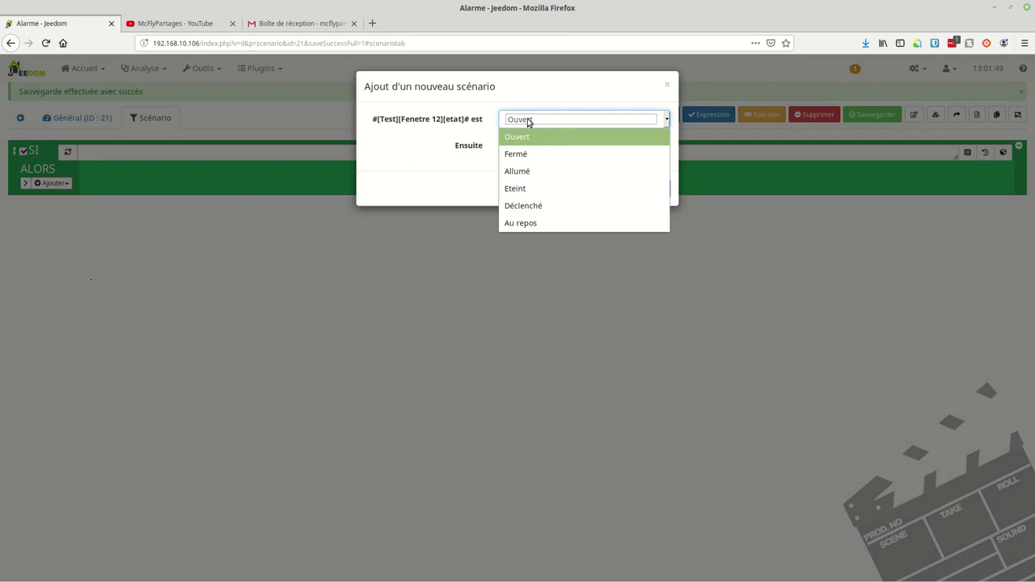
pyautogui.click(532, 137)
pyautogui.click(531, 148)
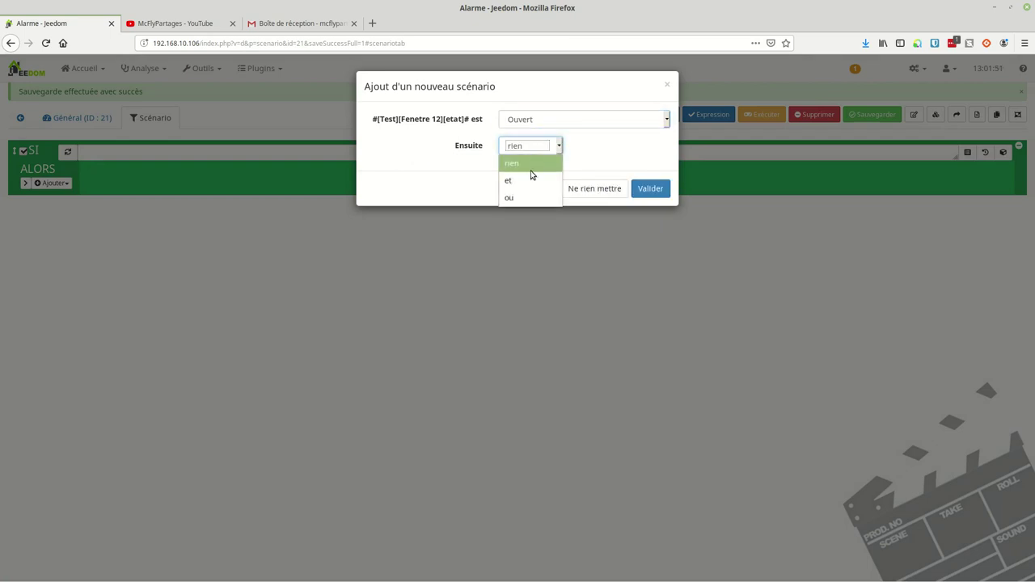
pyautogui.click(530, 198)
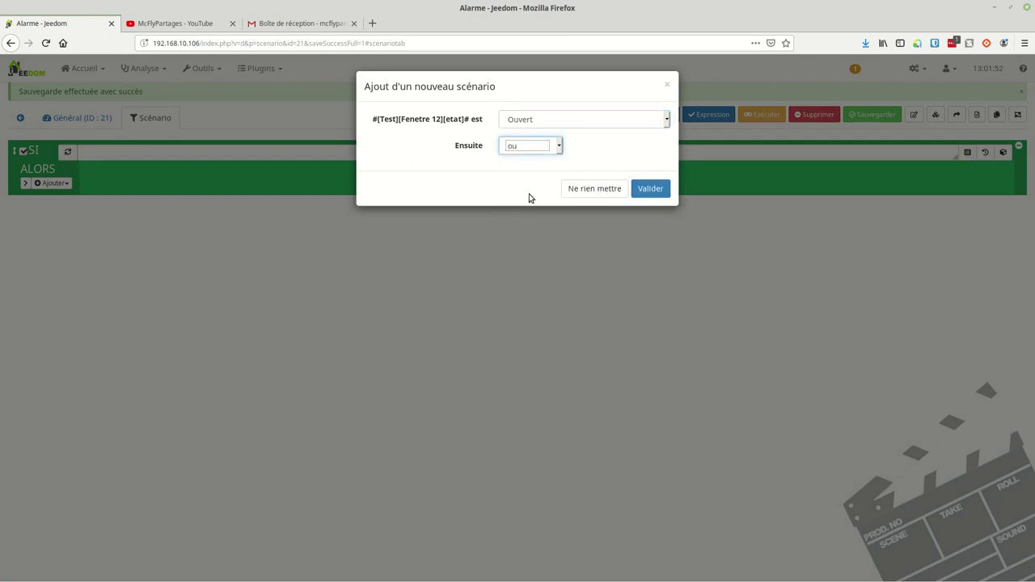
pyautogui.click(650, 196)
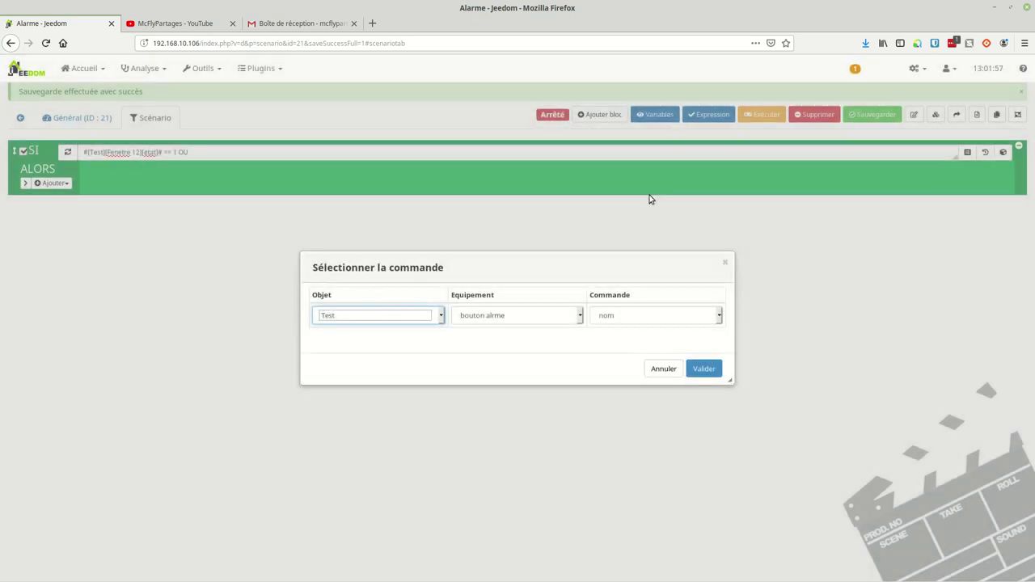
# Append to the SI condition that the etat command of Fenetre11 under Test is Ouvert, with nothing following
pyautogui.click(544, 317)
pyautogui.click(513, 381)
pyautogui.click(655, 316)
pyautogui.click(613, 347)
pyautogui.click(701, 367)
pyautogui.click(555, 120)
pyautogui.click(555, 120)
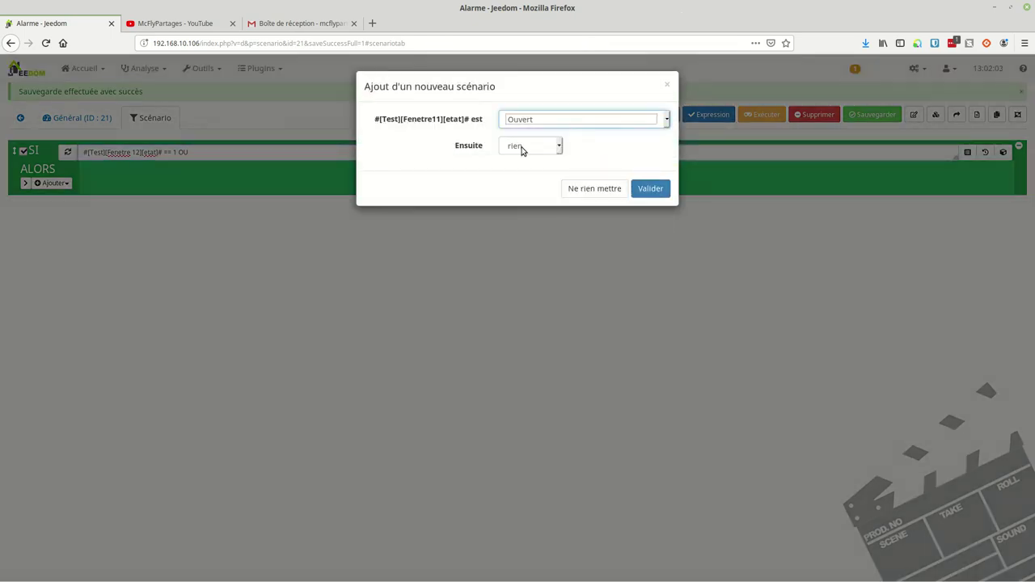
pyautogui.click(654, 189)
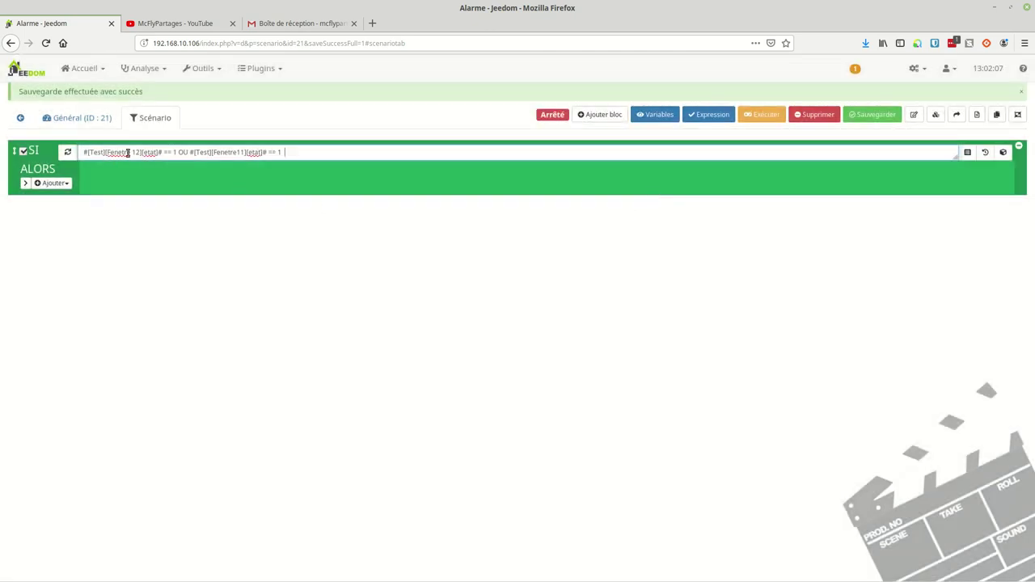
# Add an ALORS action of type Scénario that starts [Maison][Lumineux][Gateway Alerte]
pyautogui.click(52, 185)
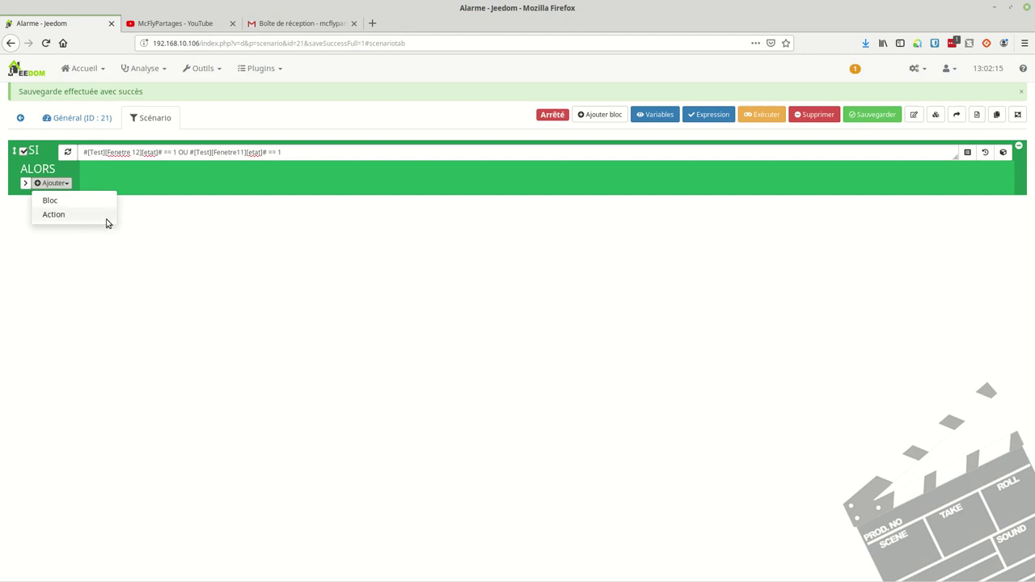
pyautogui.click(64, 215)
pyautogui.click(434, 170)
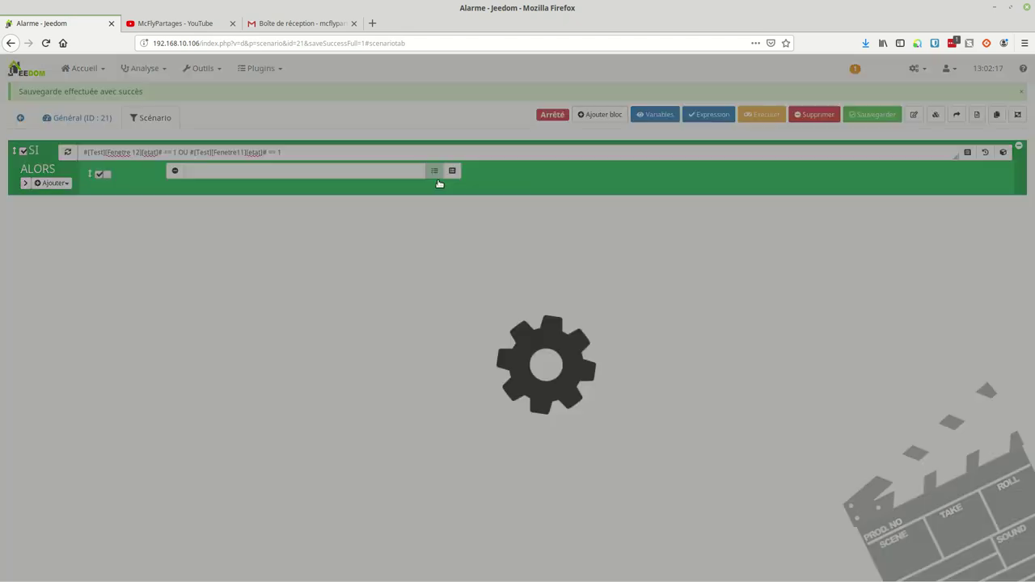
pyautogui.click(401, 297)
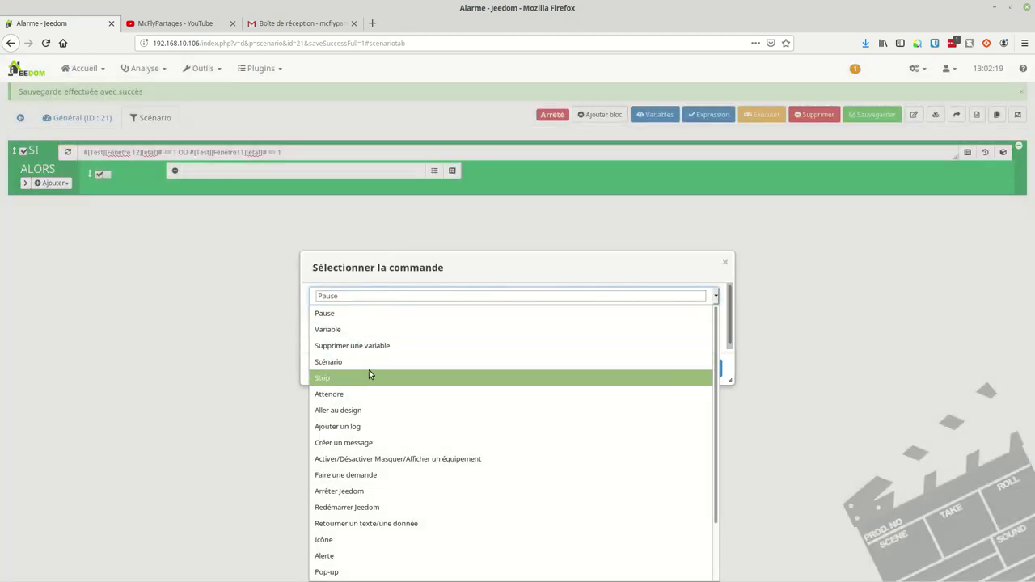
pyautogui.click(374, 363)
pyautogui.click(709, 372)
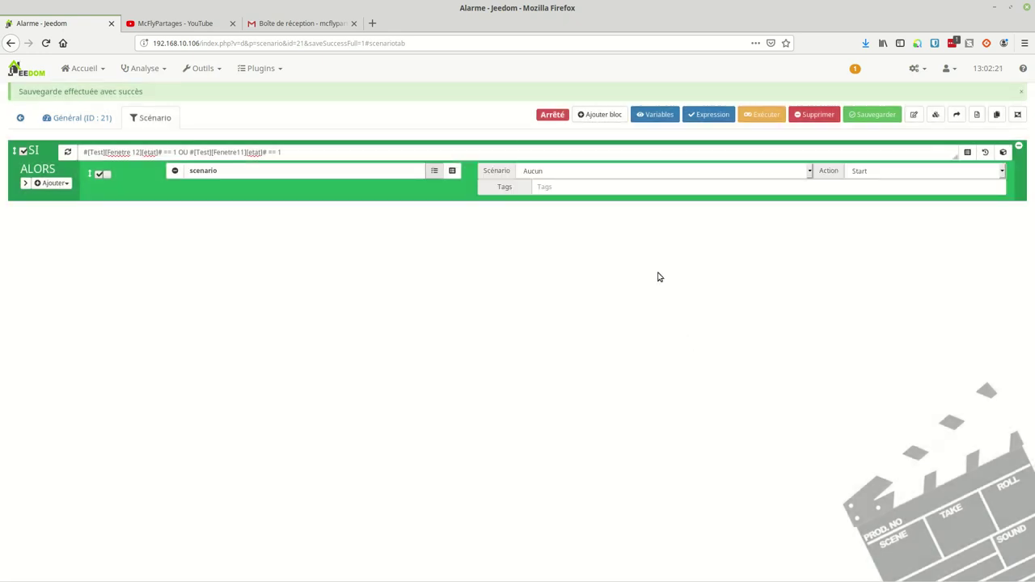
pyautogui.click(598, 173)
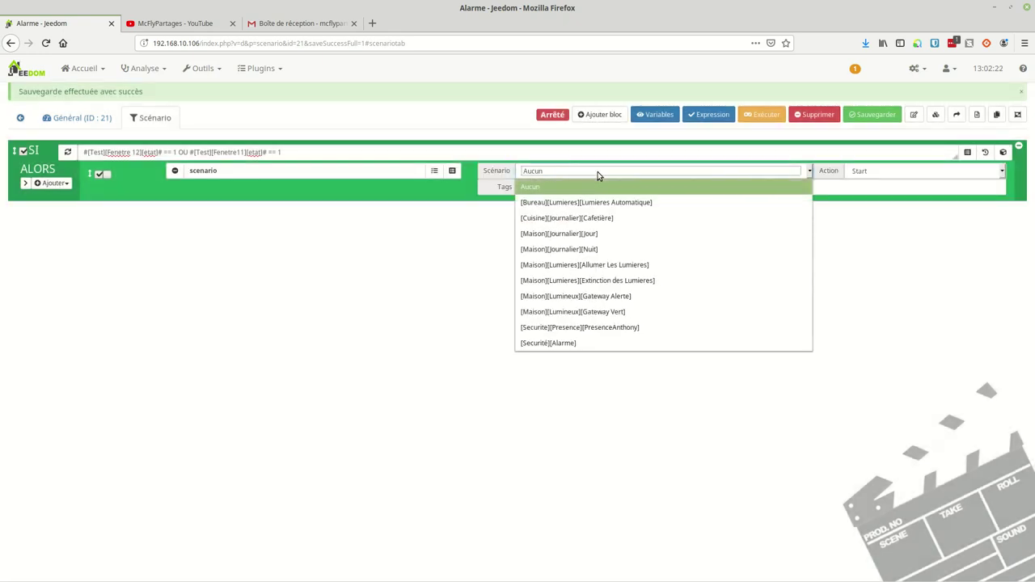
pyautogui.click(588, 300)
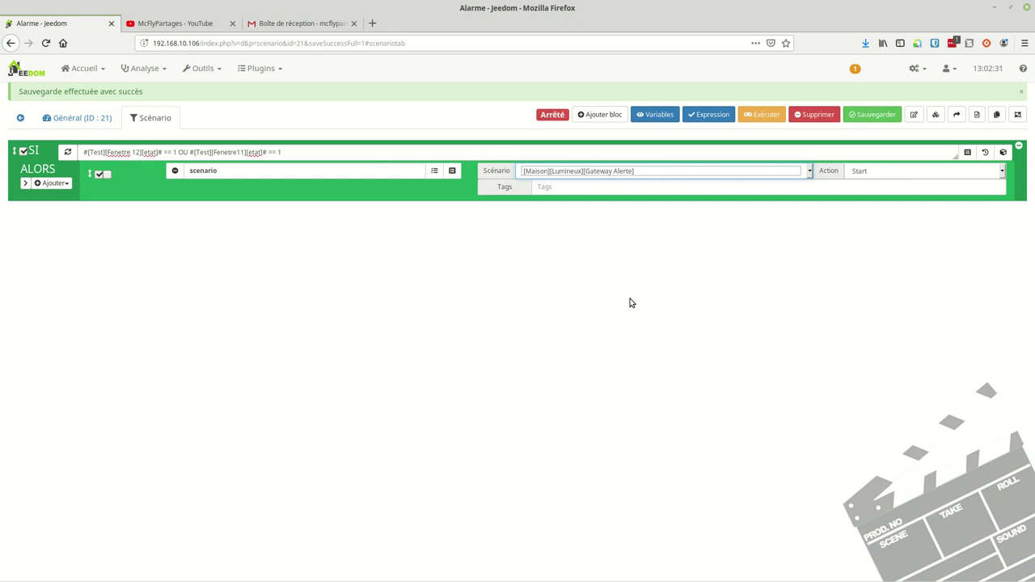
# Add a second ALORS action using the Gateway Xiaomi command "Jouer un son avec volume" under Protocoles
pyautogui.click(58, 184)
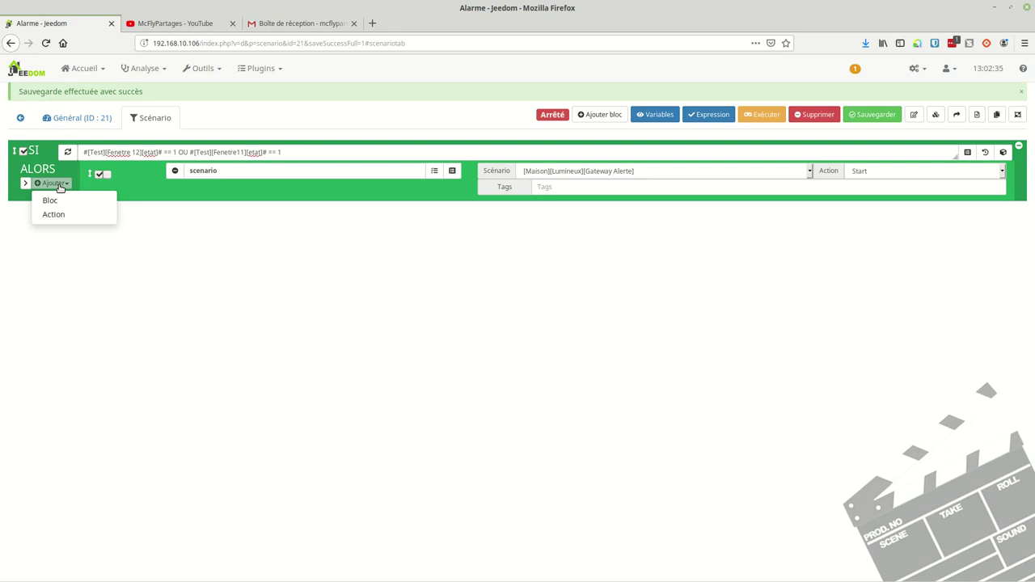
pyautogui.click(53, 214)
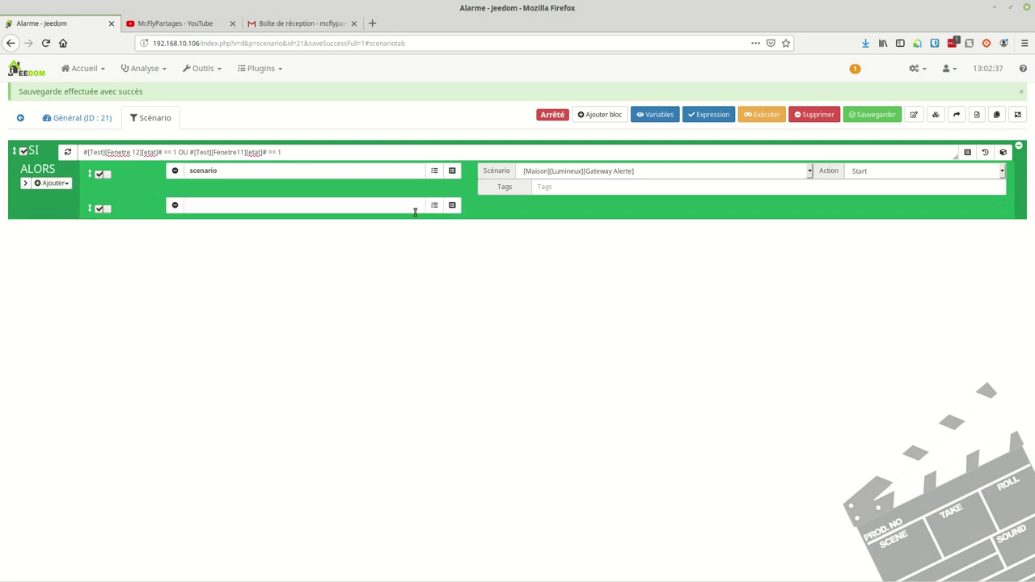
pyautogui.click(449, 206)
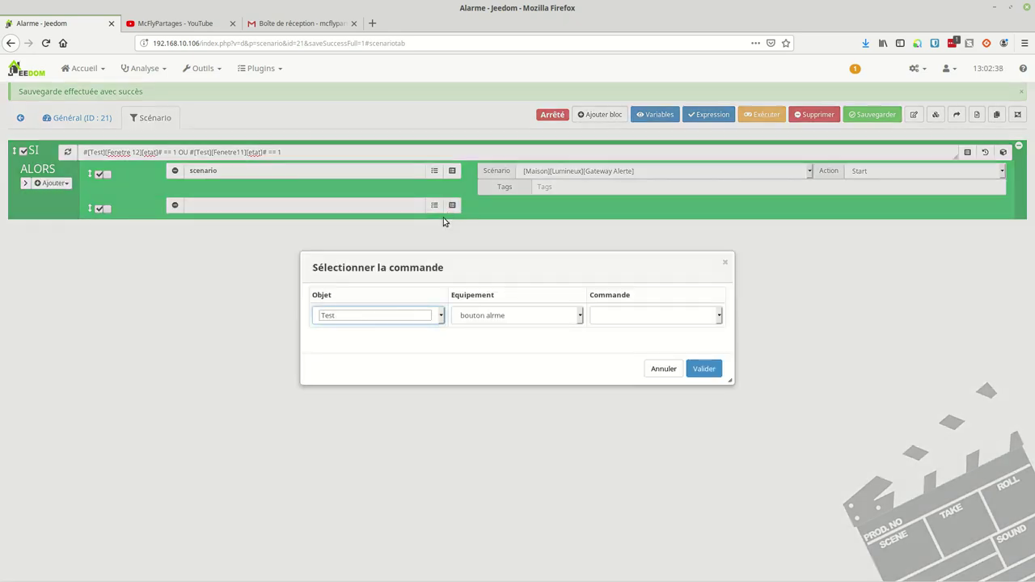
pyautogui.click(472, 316)
pyautogui.click(416, 323)
pyautogui.click(416, 322)
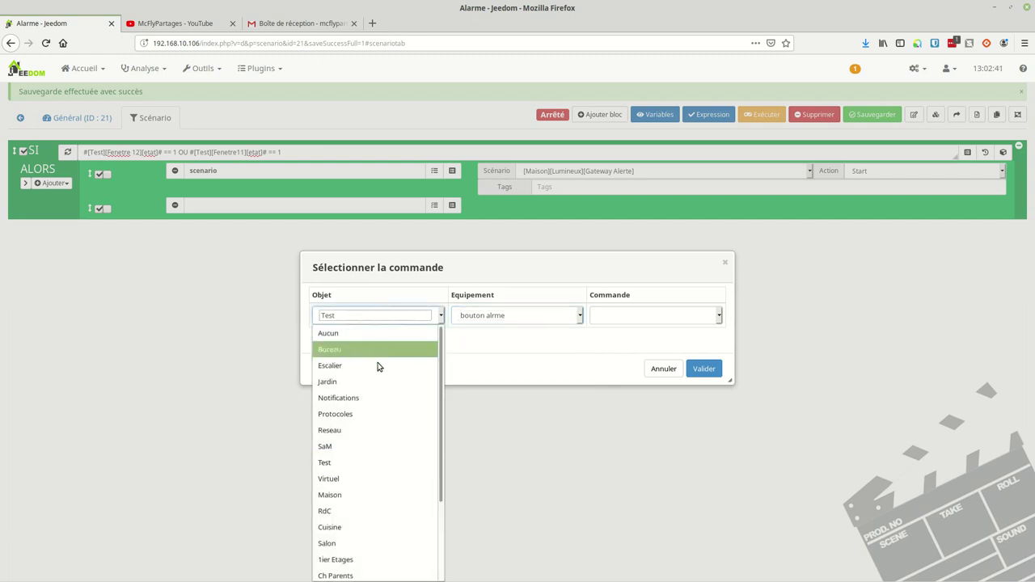
pyautogui.click(372, 413)
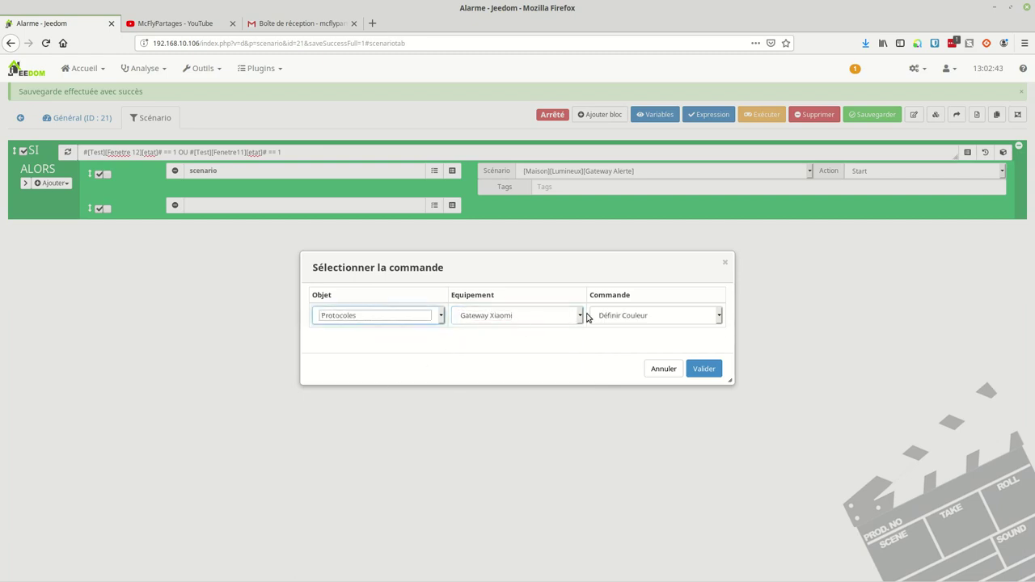
pyautogui.click(623, 316)
pyautogui.click(648, 446)
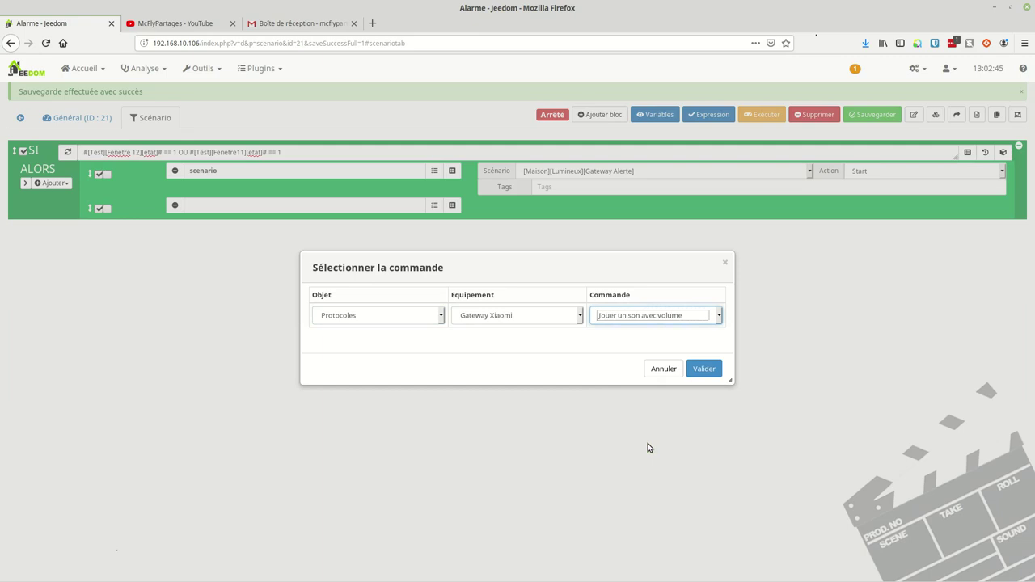
pyautogui.click(701, 370)
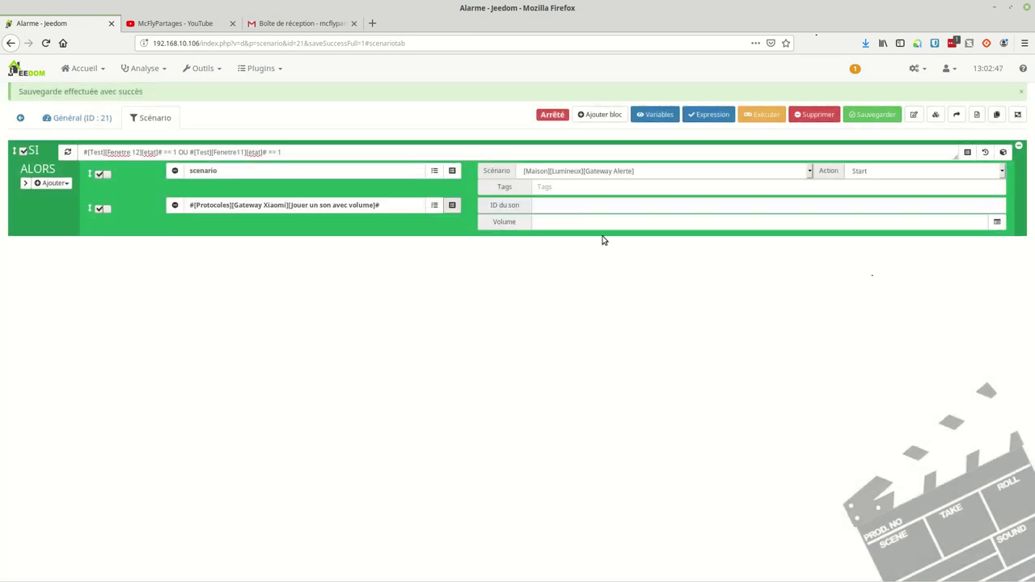
# Consult the Xiaomi sound ID list, and set the sound action's ID du son to 1 and Volume to 100
pyautogui.click(582, 204)
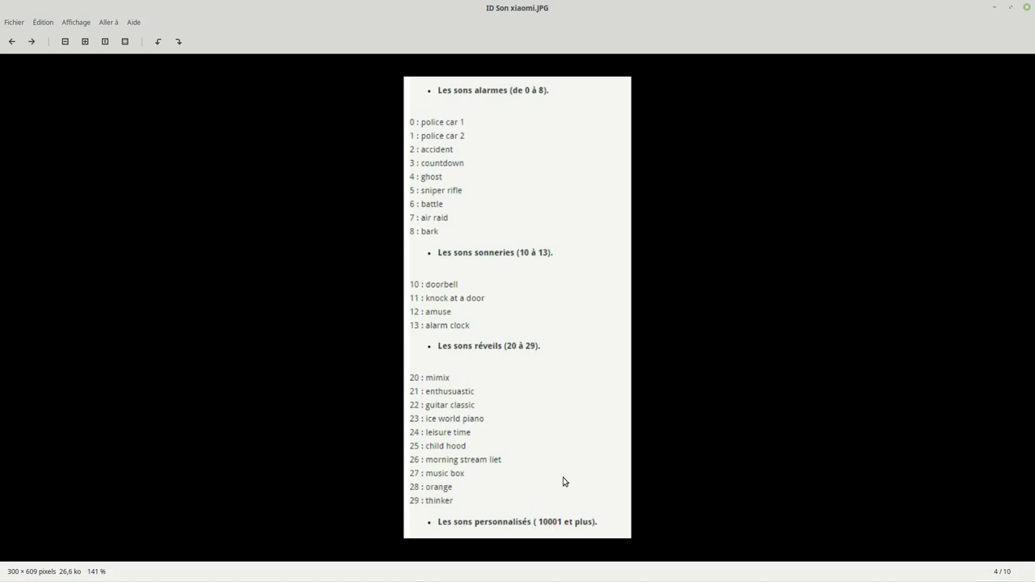
pyautogui.click(1025, 12)
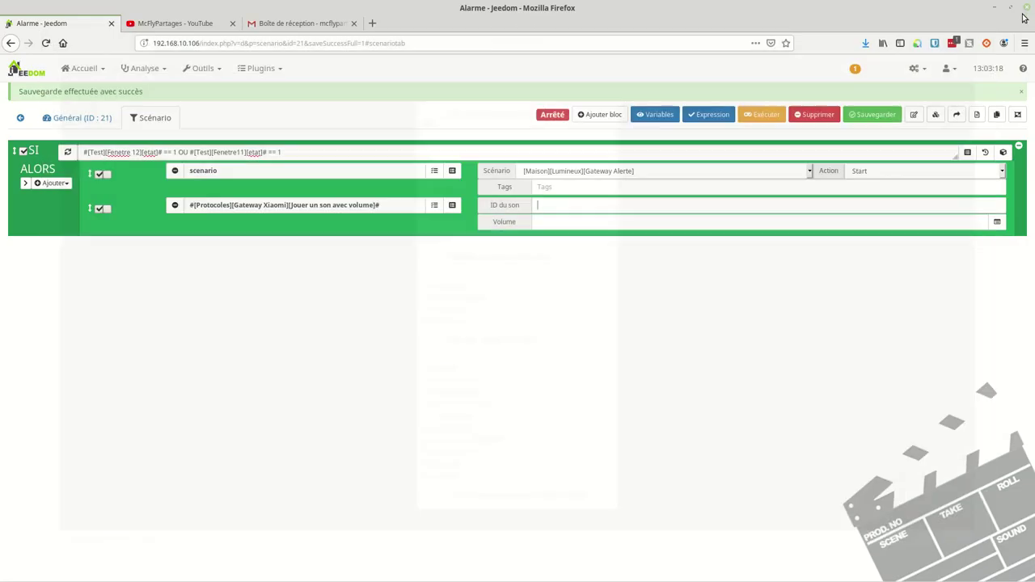
pyautogui.click(574, 204)
pyautogui.write('1')
pyautogui.click(554, 224)
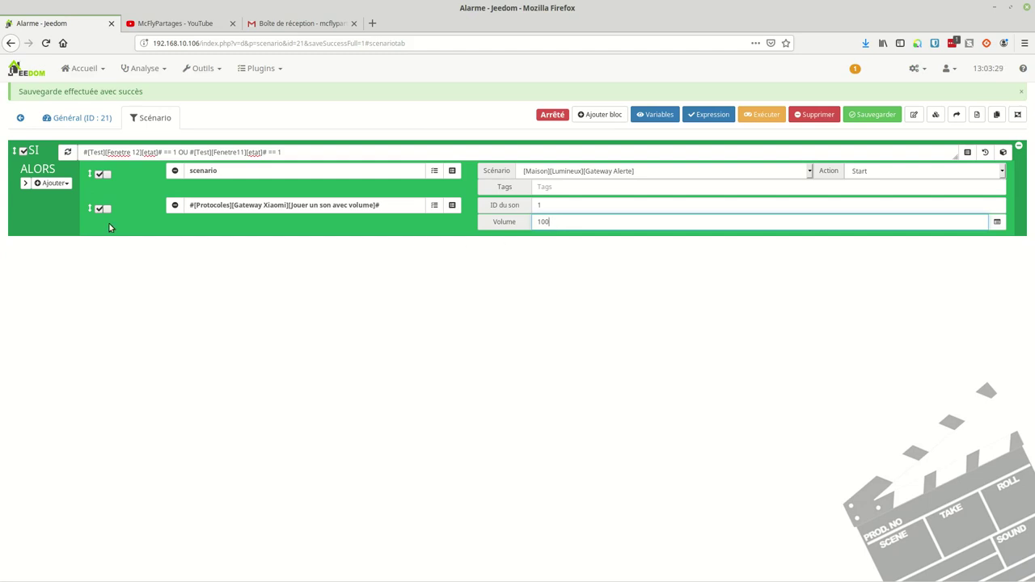
# Add a third ALORS action using the default notification command of the Jeedom Test equipment under Notifications
pyautogui.click(51, 182)
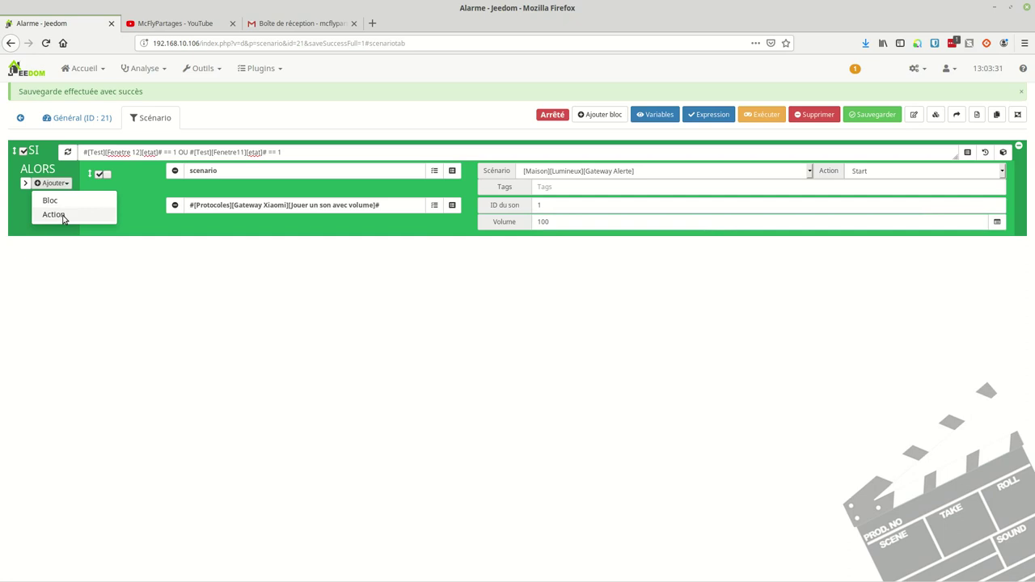
pyautogui.click(53, 215)
pyautogui.click(452, 240)
pyautogui.click(406, 316)
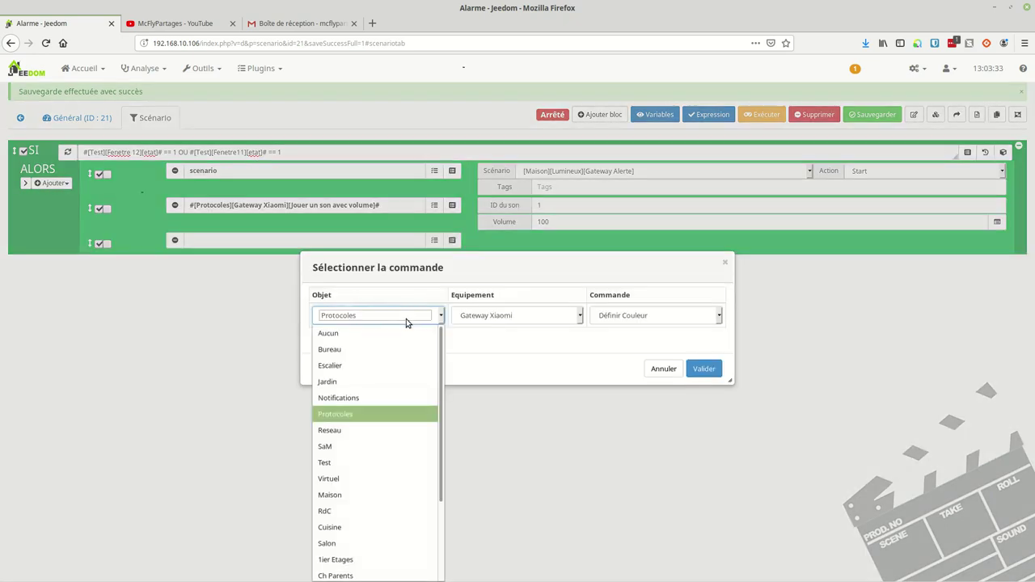
pyautogui.click(343, 397)
pyautogui.click(515, 315)
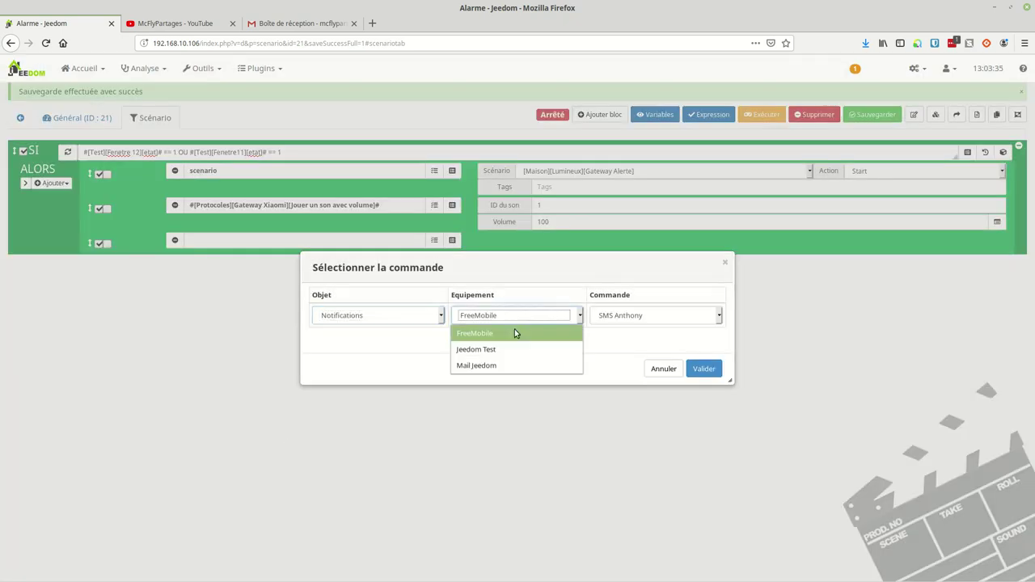
pyautogui.click(510, 350)
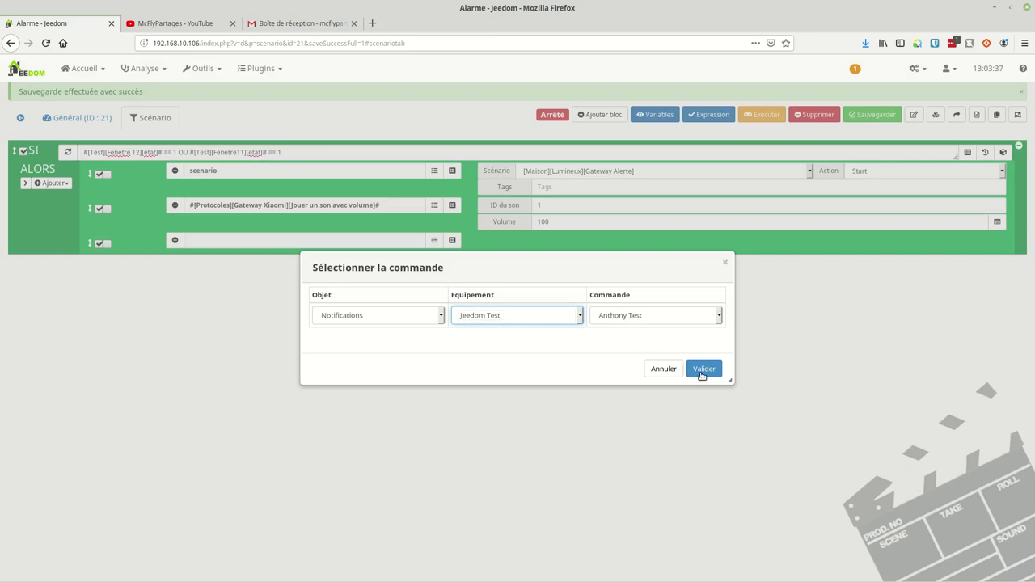
pyautogui.click(704, 369)
# Give the notification the title "Alarme" and the message "Effraction possible", and save the scenario
pyautogui.click(548, 240)
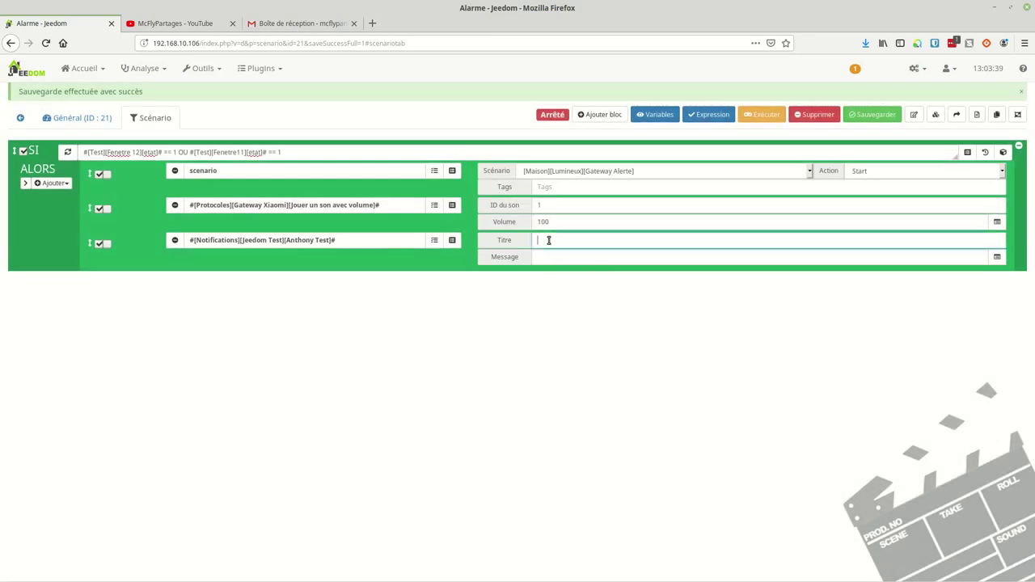
pyautogui.write('Alarme')
pyautogui.click(558, 257)
pyautogui.write('Effraction en cour')
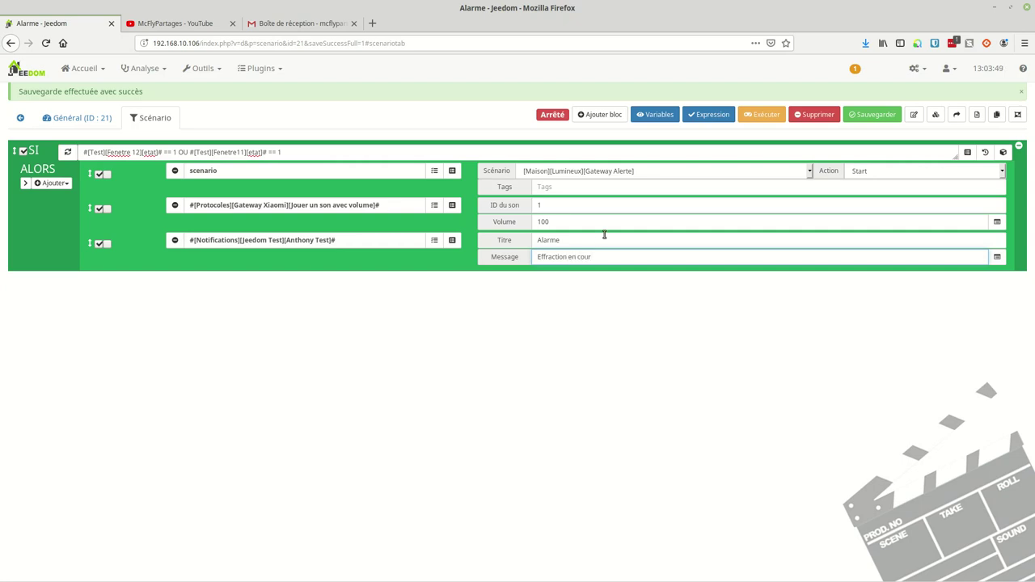
pyautogui.moveTo(603, 259); pyautogui.dragTo(568, 257)
pyautogui.press('BackSpace')
pyautogui.write('possibl')
pyautogui.click(863, 115)
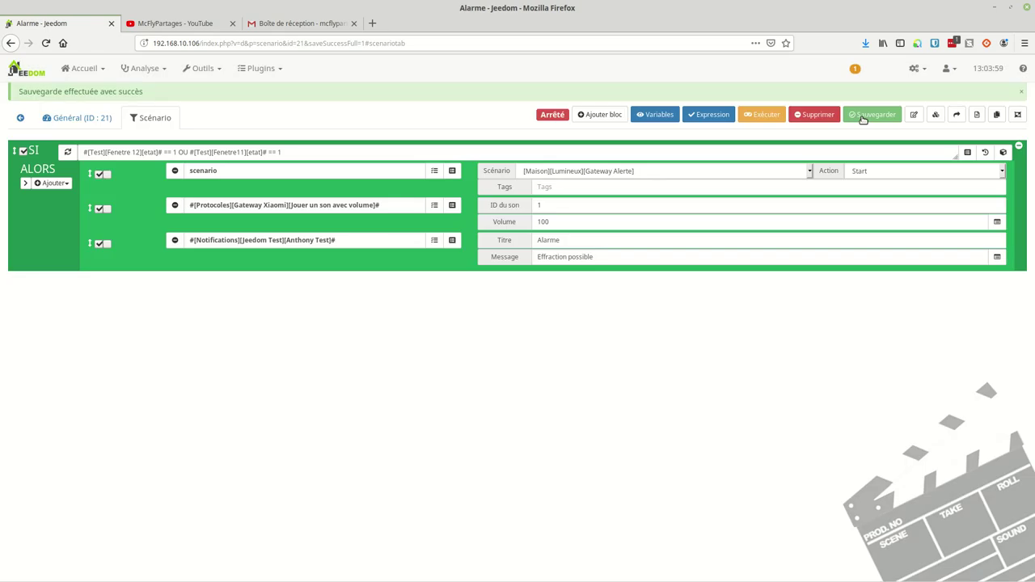
# Add a second Si/Alors/Sinon block and open the object choice for its condition's command
pyautogui.click(588, 114)
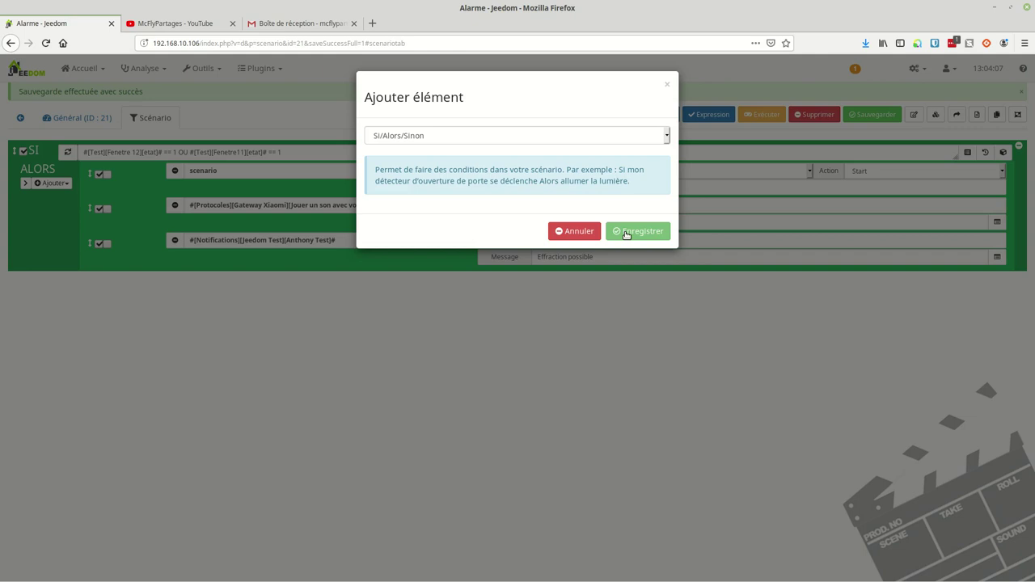
pyautogui.click(626, 232)
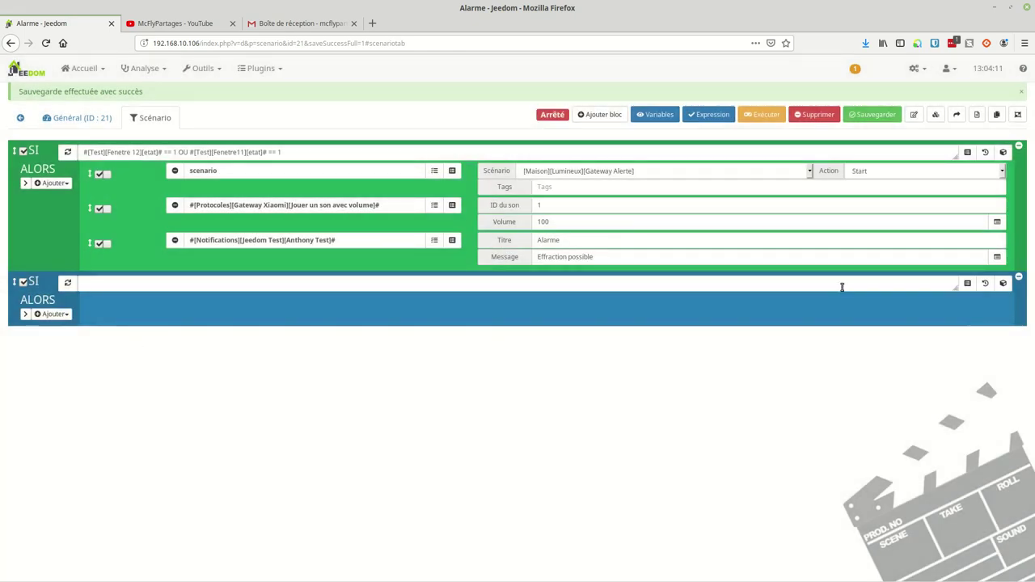
pyautogui.click(967, 283)
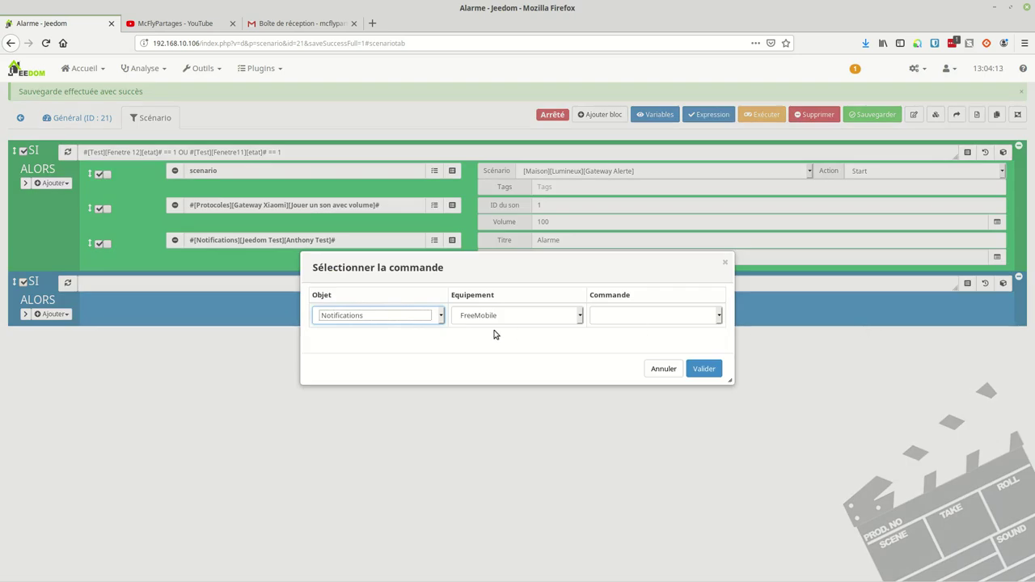
pyautogui.click(409, 316)
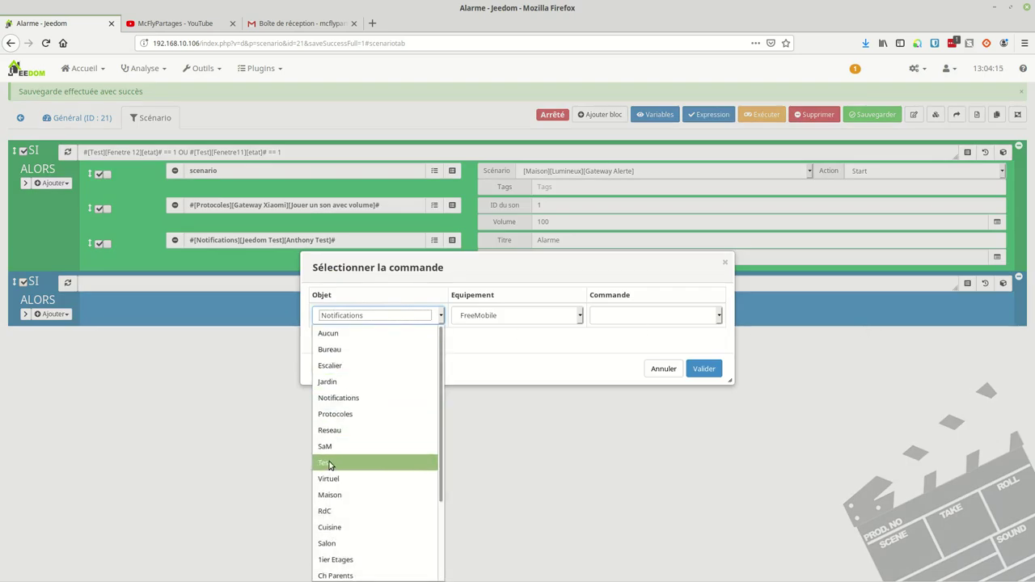